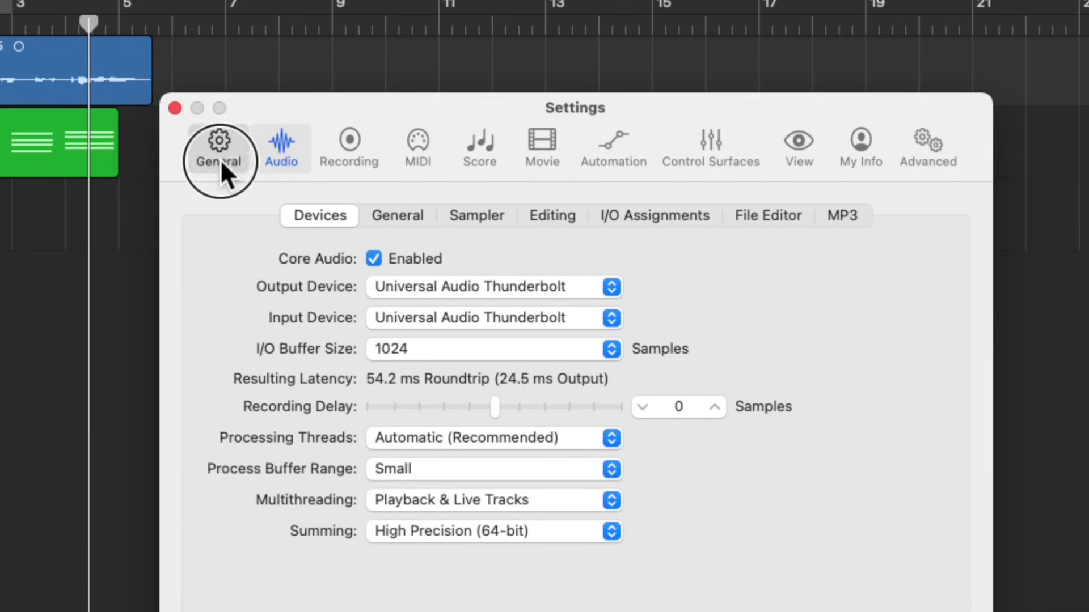
- Set the General > Editing Right Mouse Button preference to Is Assignable to a Tool
{"action": "left_click", "coordinate": [478, 212]}
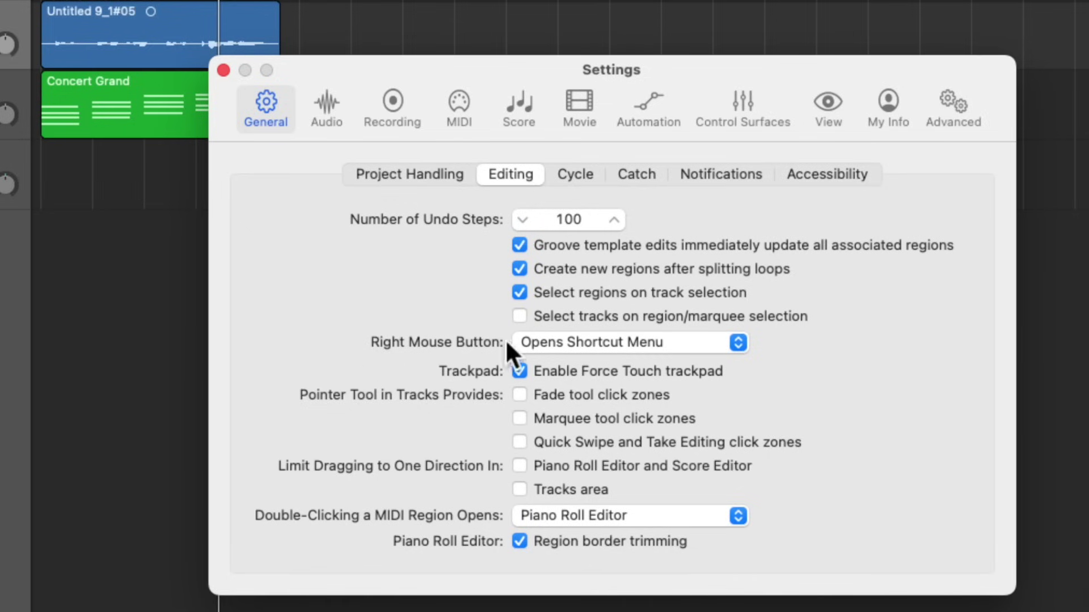
{"action": "left_click", "coordinate": [738, 342]}
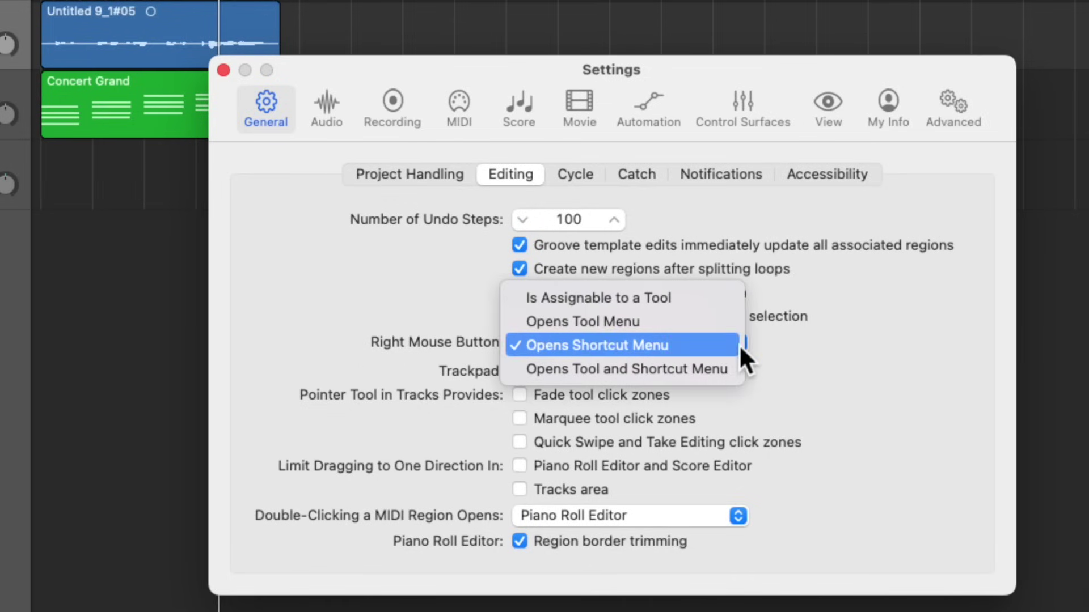
{"action": "left_click", "coordinate": [709, 305]}
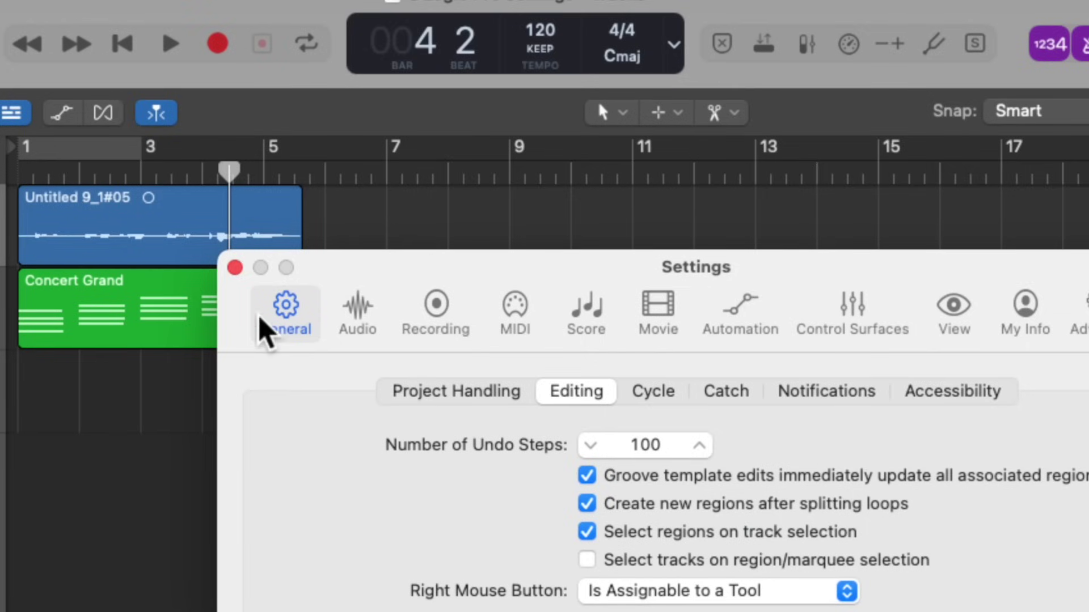
{"action": "left_click", "coordinate": [235, 268]}
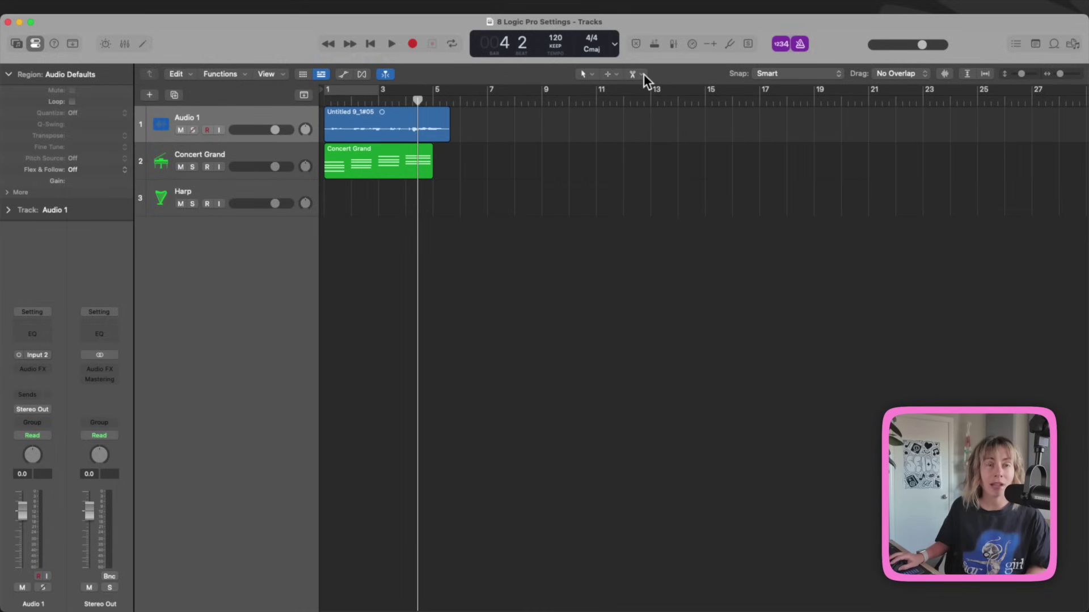
{"action": "right_click", "coordinate": [364, 134]}
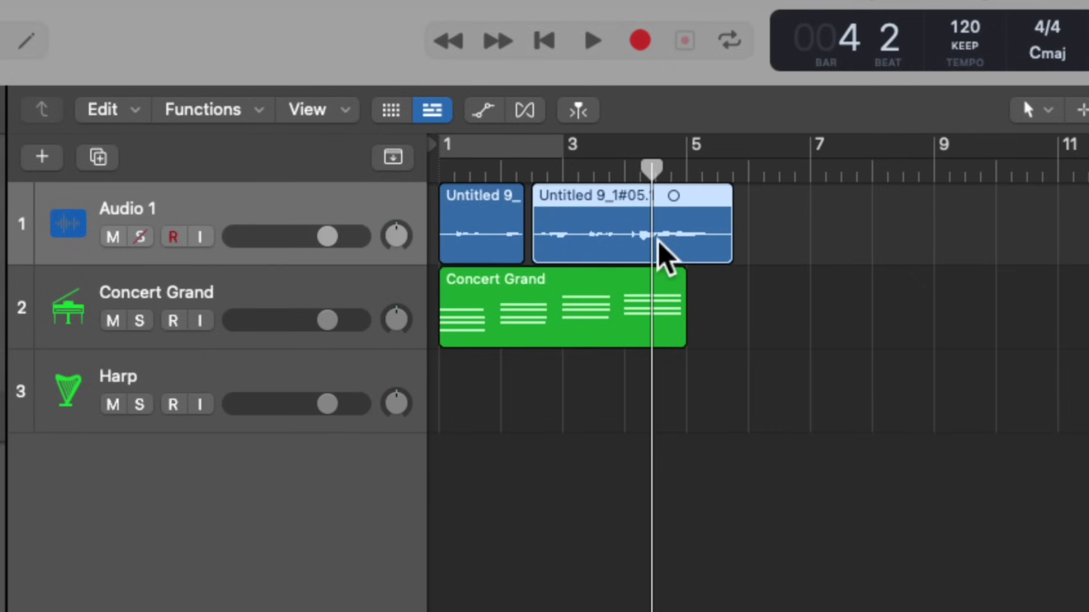
{"action": "right_click", "coordinate": [420, 135]}
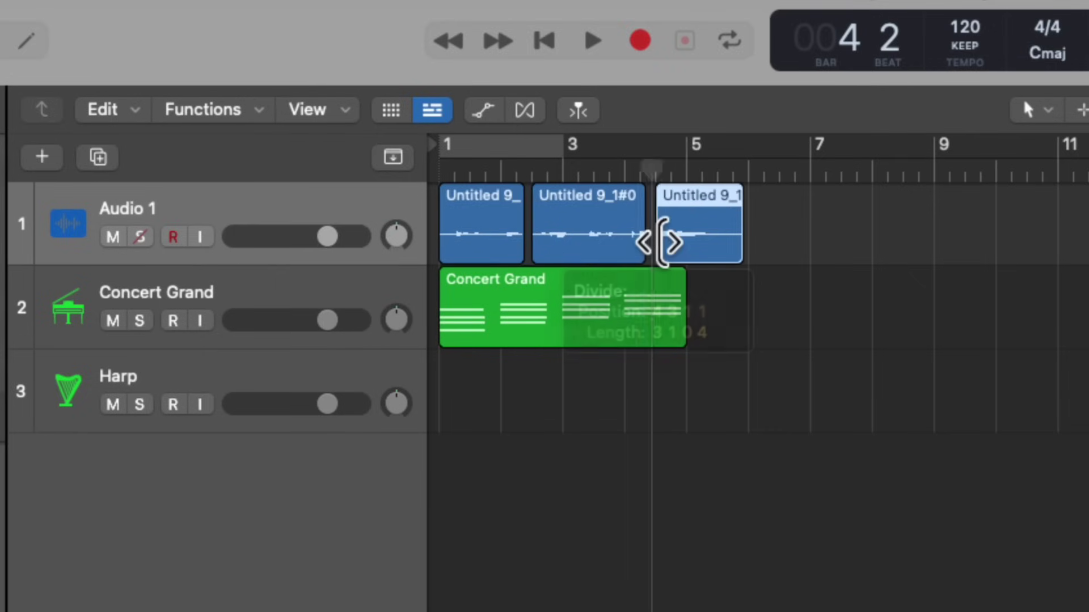
{"action": "key", "text": "super+z"}
{"action": "key", "text": "super+z"}
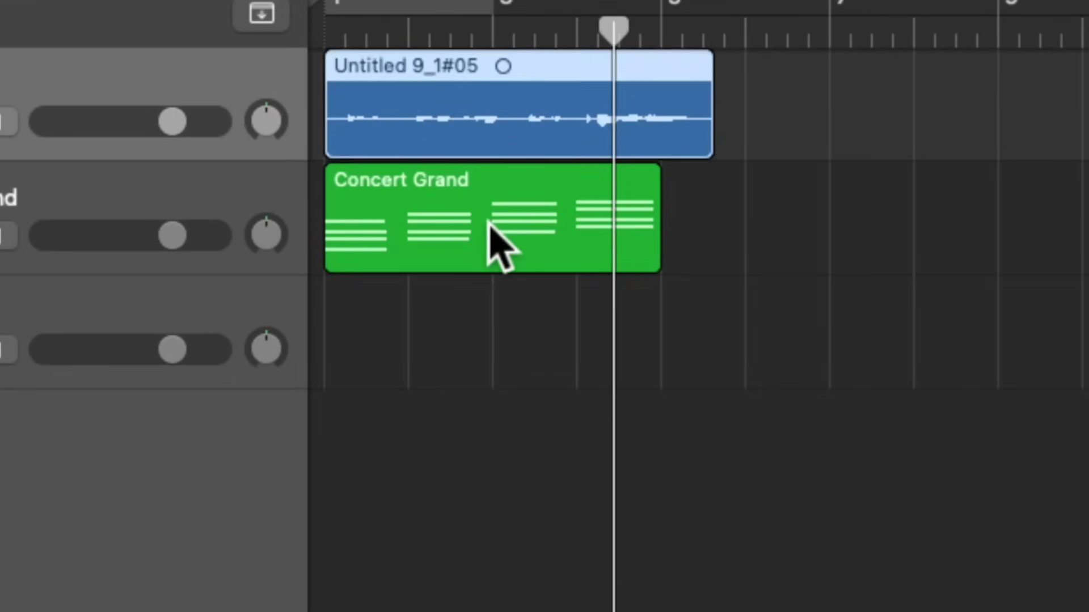
{"action": "right_click", "coordinate": [558, 311]}
{"action": "right_click", "coordinate": [593, 233]}
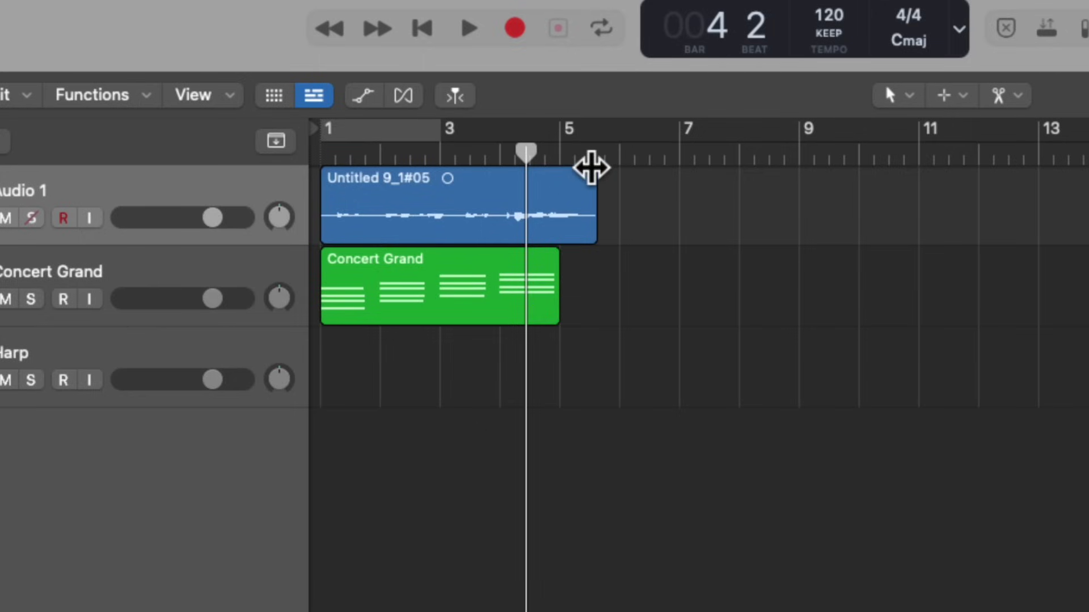
- Add a fade-out at the end and a fade-in at the start of the Untitled 9_1#05 region
{"action": "left_click_drag", "start_coordinate": [591, 168], "coordinate": [516, 165]}
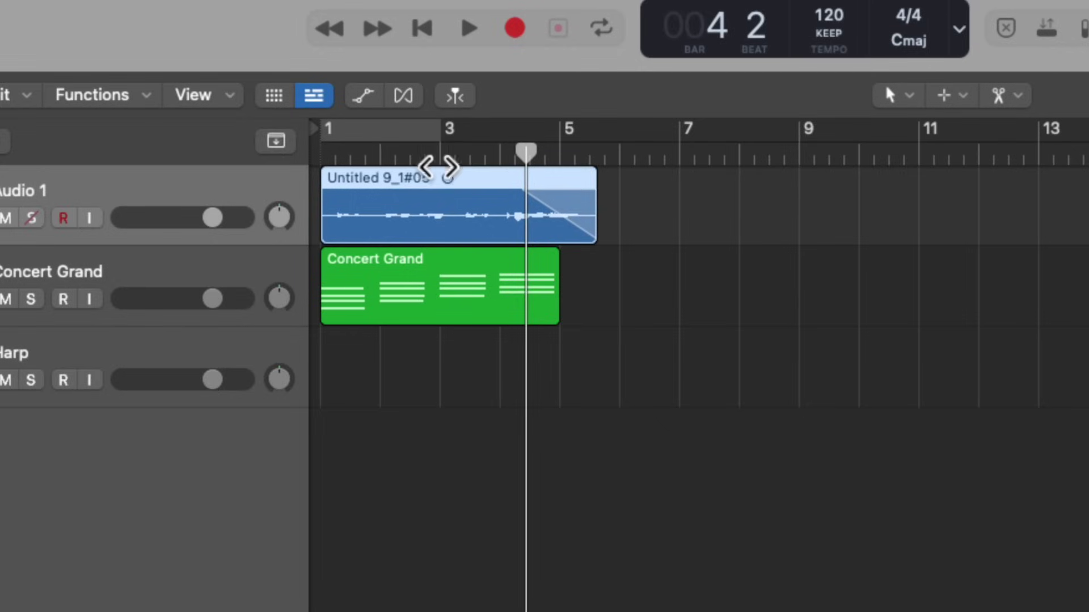
{"action": "left_click_drag", "start_coordinate": [324, 165], "coordinate": [361, 165]}
- Make the fade-out a Slow Down, solo Audio 1 and listen to it
{"action": "right_click", "coordinate": [573, 195]}
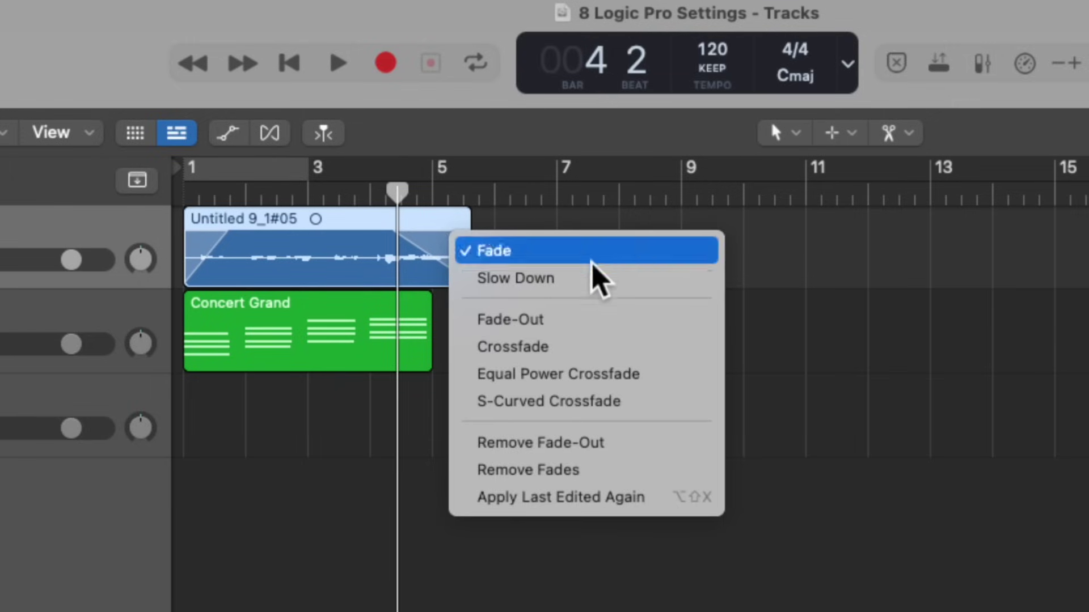
{"action": "left_click", "coordinate": [573, 276]}
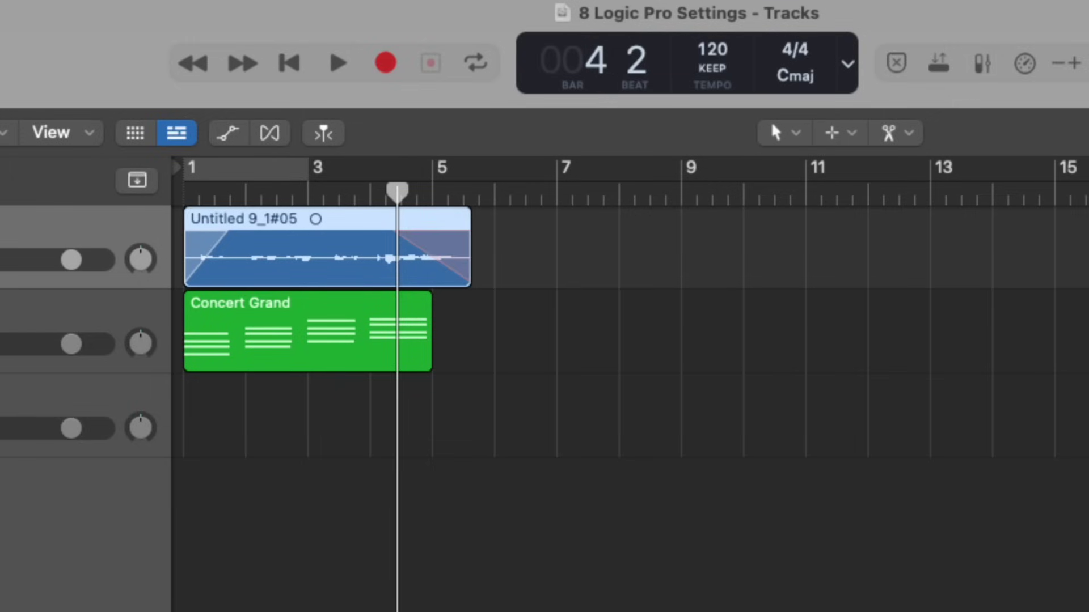
{"action": "key", "text": "ctrl+s"}
{"action": "key", "text": "space"}
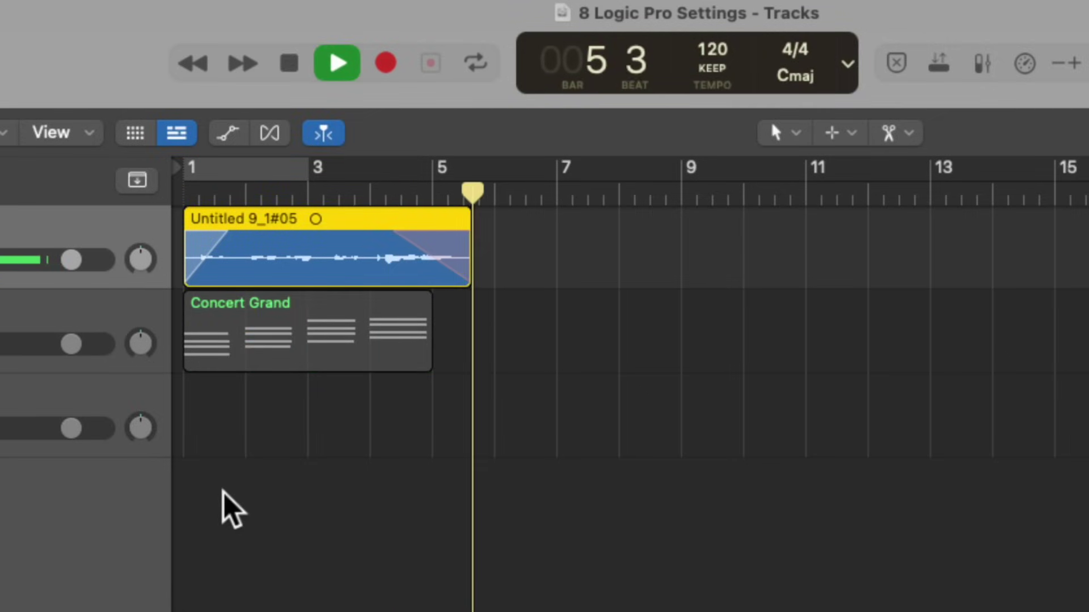
{"action": "key", "text": "space"}
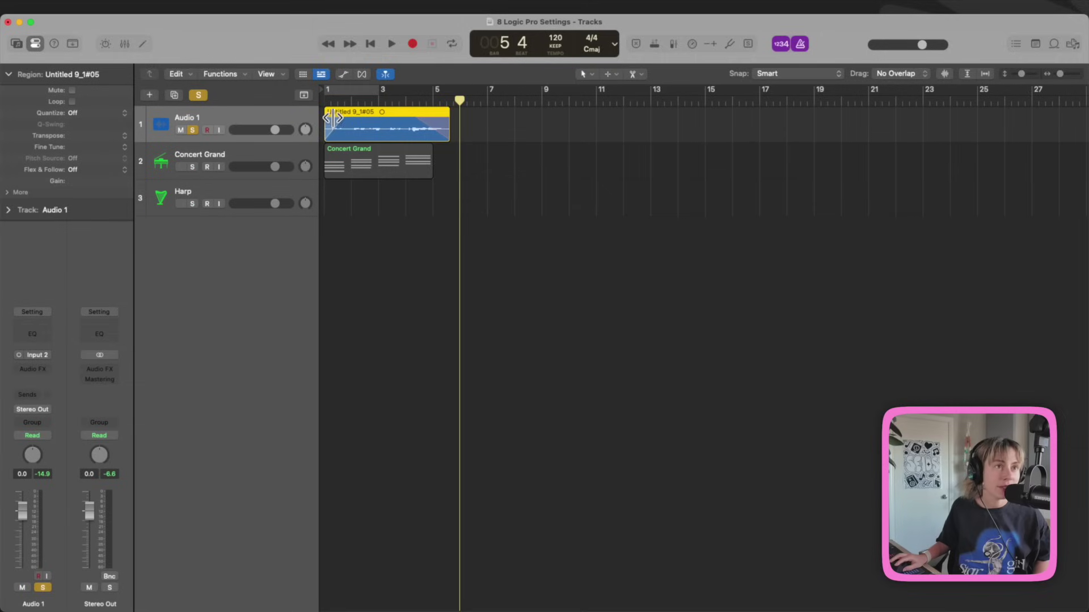
- Make the fade-in a Speed Up and play it back from the project start
{"action": "right_click", "coordinate": [332, 126]}
{"action": "left_click", "coordinate": [346, 143]}
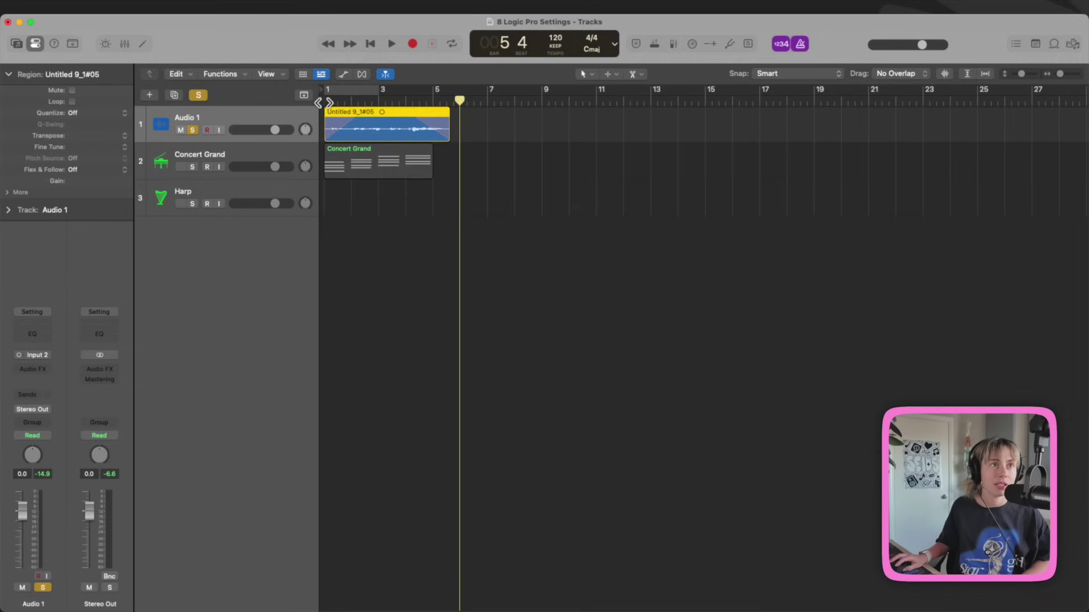
{"action": "key", "text": "Return"}
{"action": "key", "text": "space"}
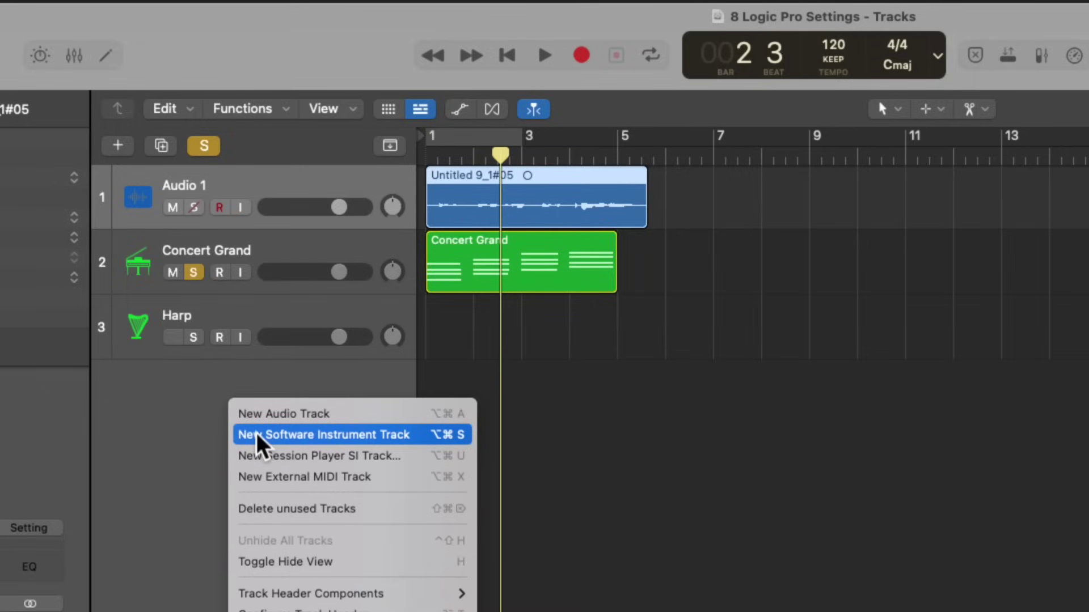
- Add software instrument track Inst 3 and set Track Color to Auto-assign—96 Colors
{"action": "left_click", "coordinate": [256, 435]}
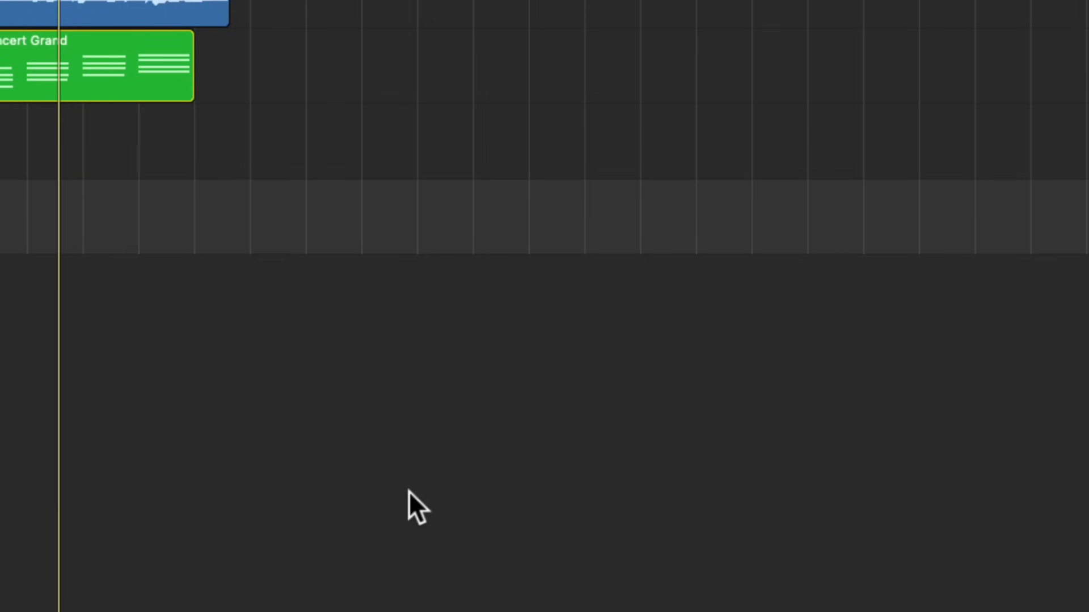
{"action": "key", "text": "super+comma"}
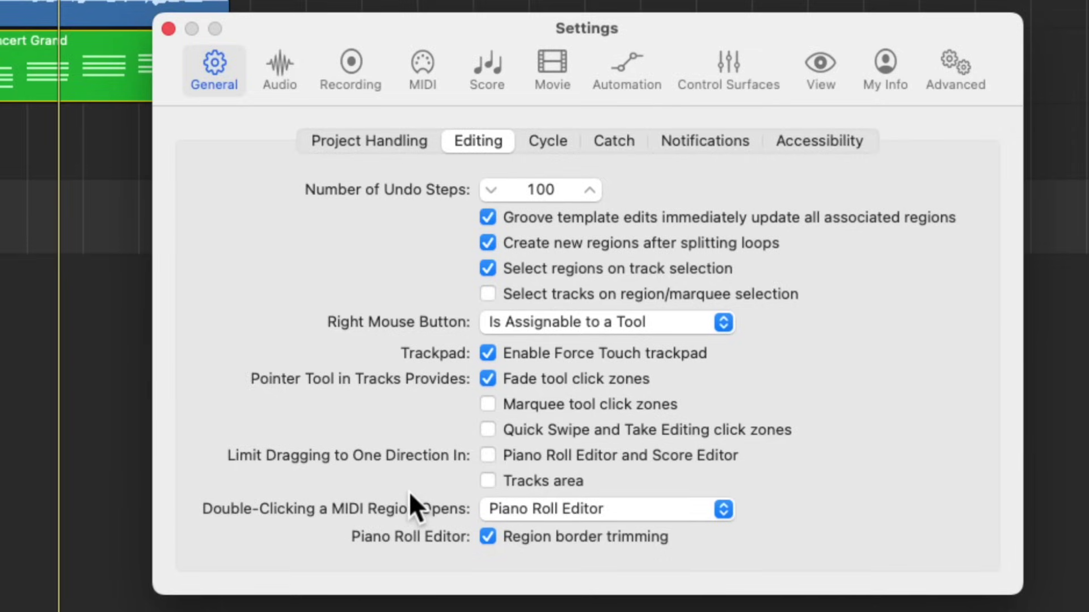
{"action": "left_click", "coordinate": [812, 79]}
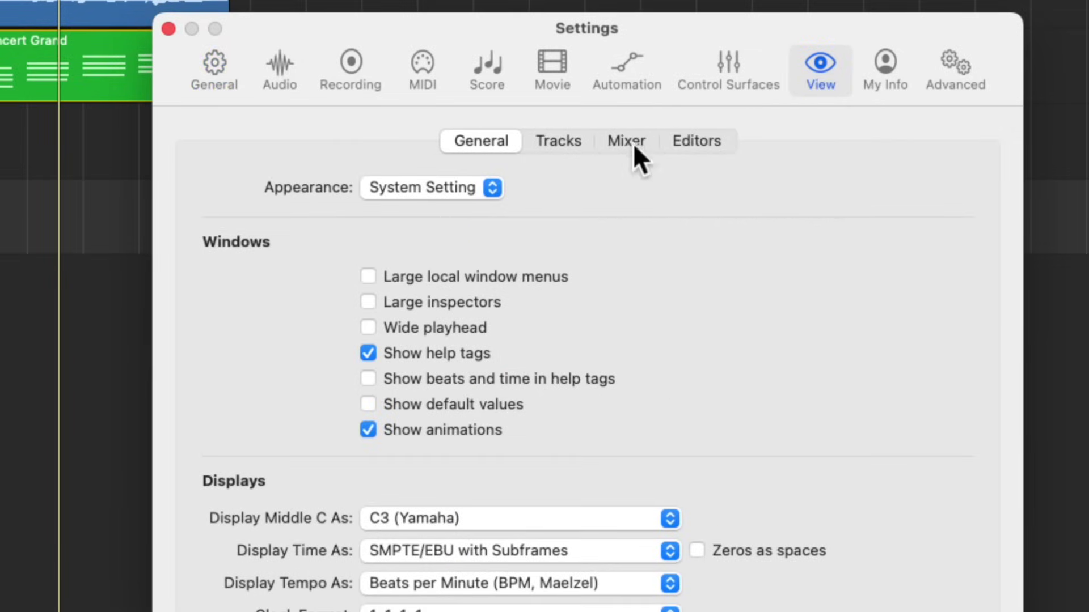
{"action": "left_click", "coordinate": [574, 141]}
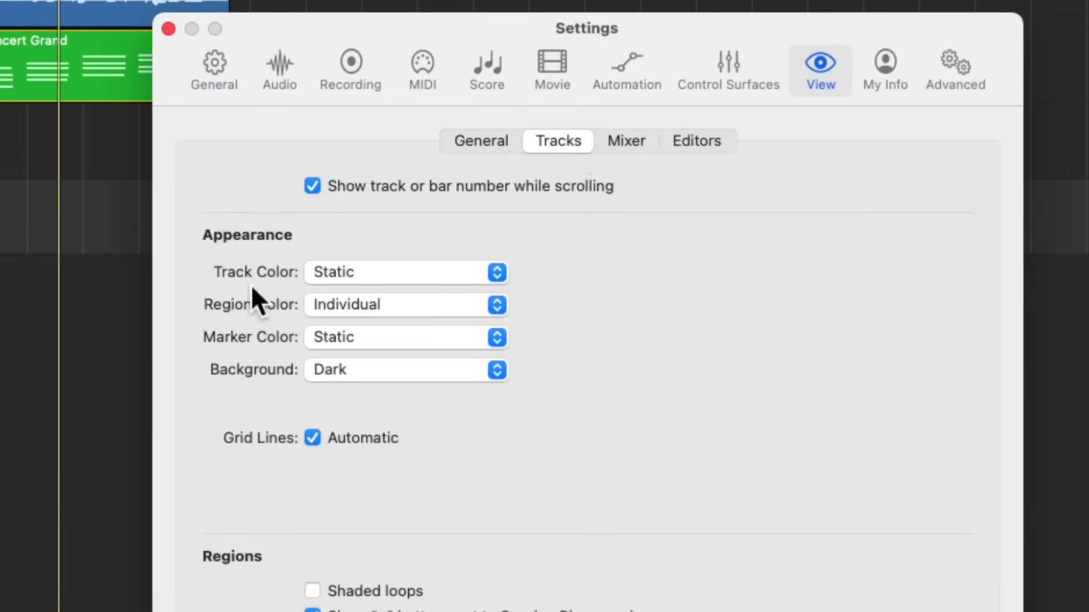
{"action": "left_click", "coordinate": [499, 274]}
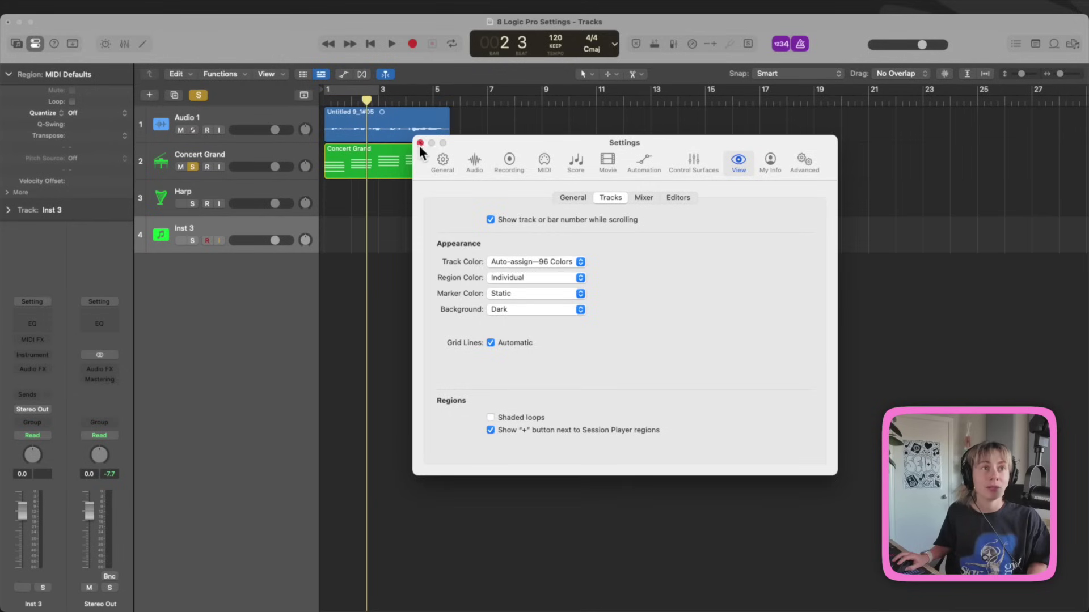
{"action": "left_click", "coordinate": [420, 145]}
- Create 20 new MIDI software instrument tracks
{"action": "left_click", "coordinate": [151, 96]}
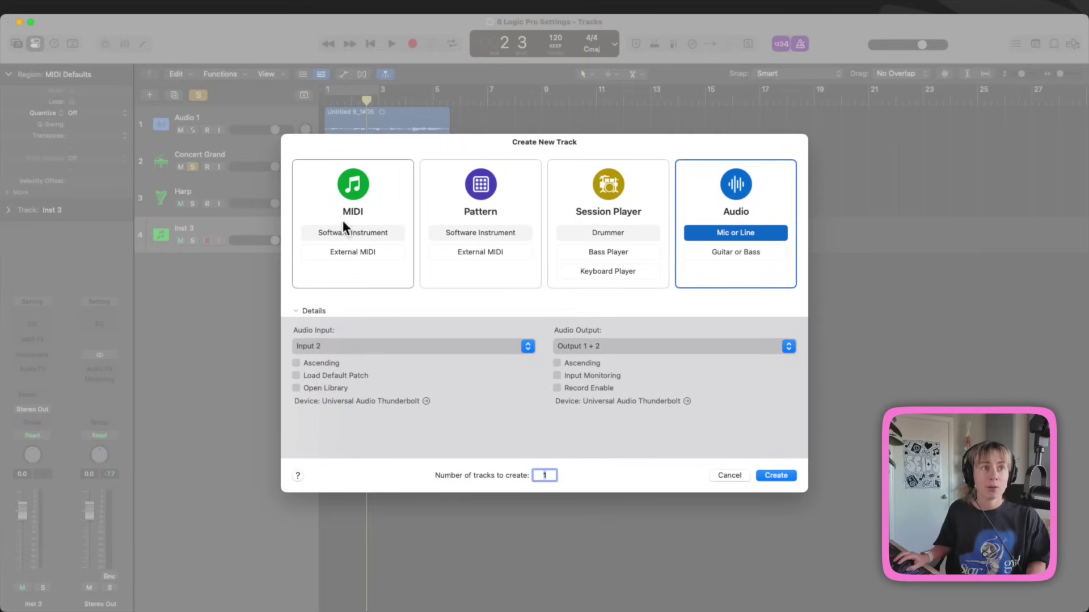
{"action": "left_click", "coordinate": [353, 196]}
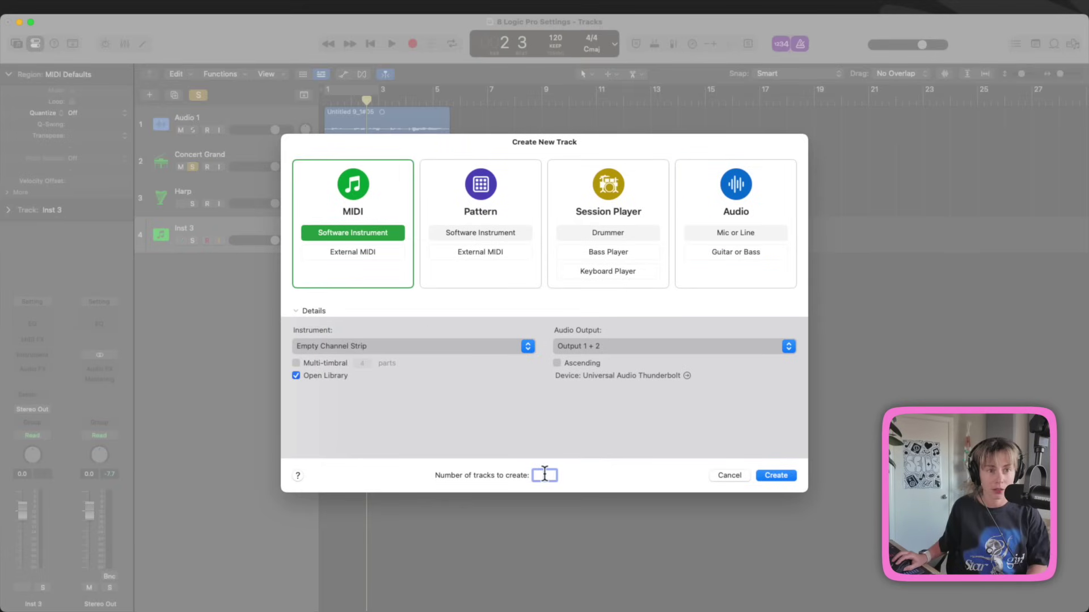
{"action": "type", "text": "20"}
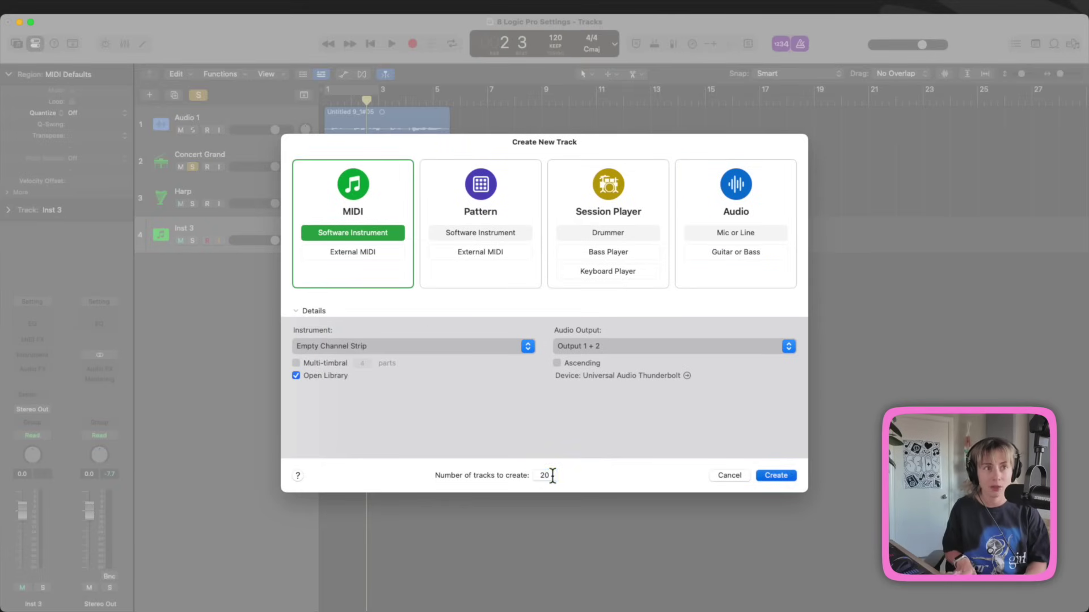
{"action": "key", "text": "Return"}
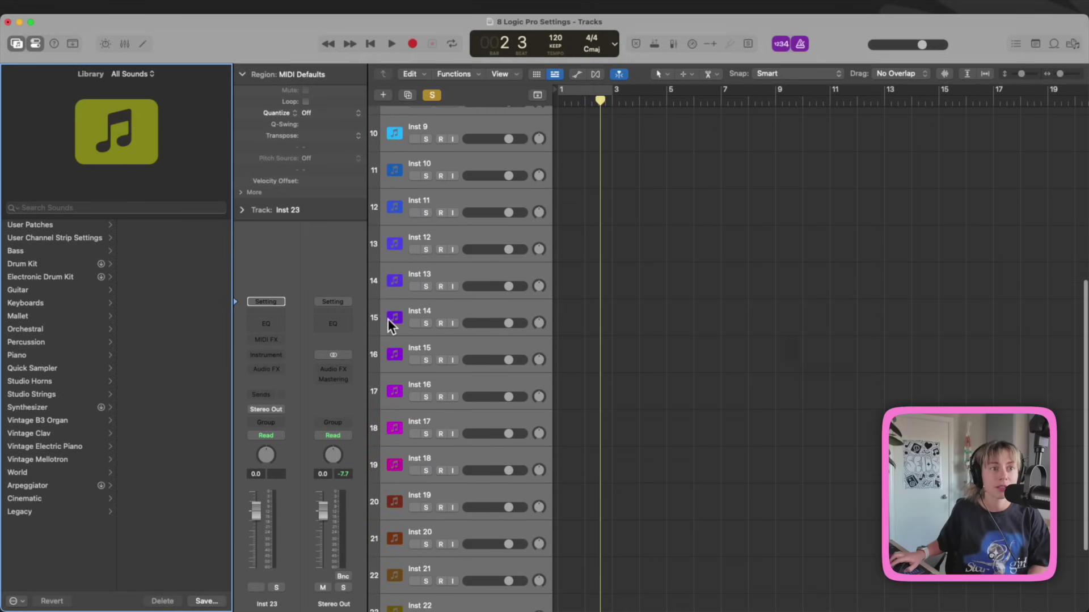
- Place 12 String Dream loops (03, 04, 05 and one more) on tracks 5 through 8
{"action": "key", "text": "o"}
{"action": "left_click_drag", "start_coordinate": [894, 218], "coordinate": [577, 289]}
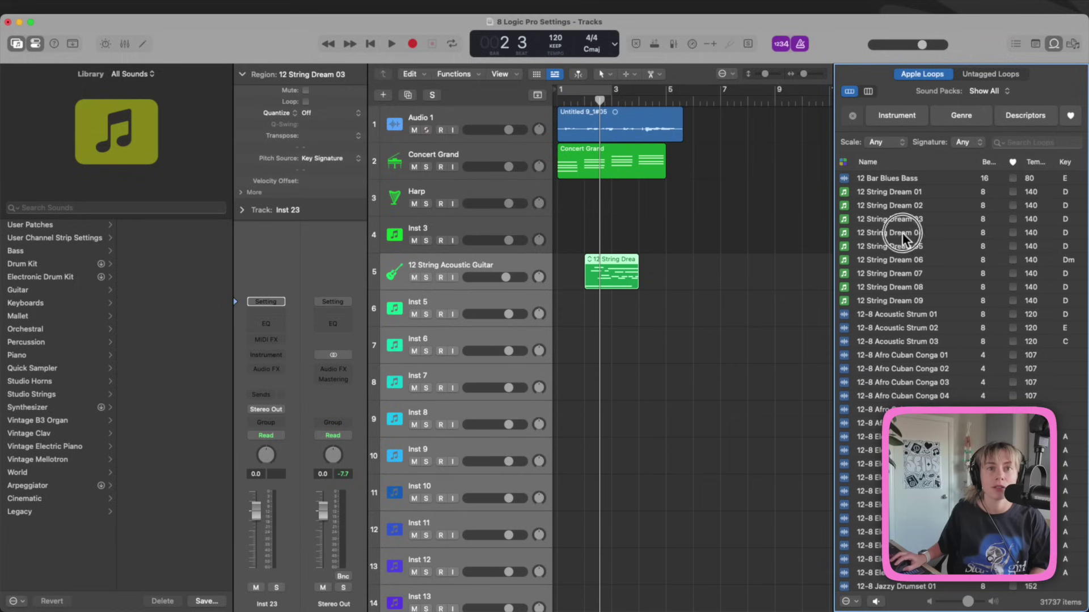
{"action": "left_click_drag", "start_coordinate": [900, 233], "coordinate": [590, 314]}
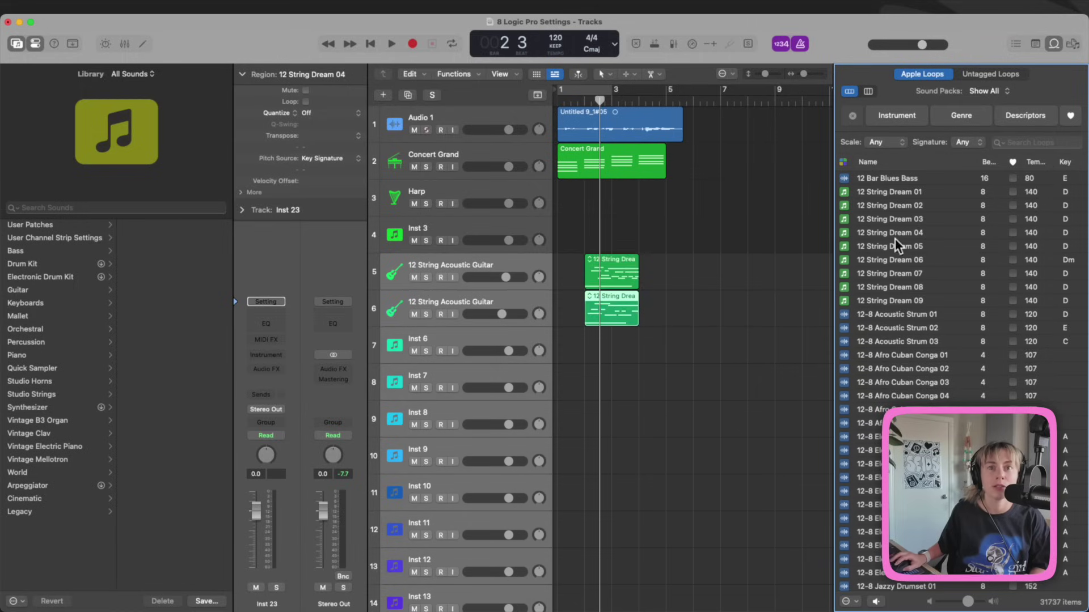
{"action": "left_click_drag", "start_coordinate": [894, 238], "coordinate": [590, 351]}
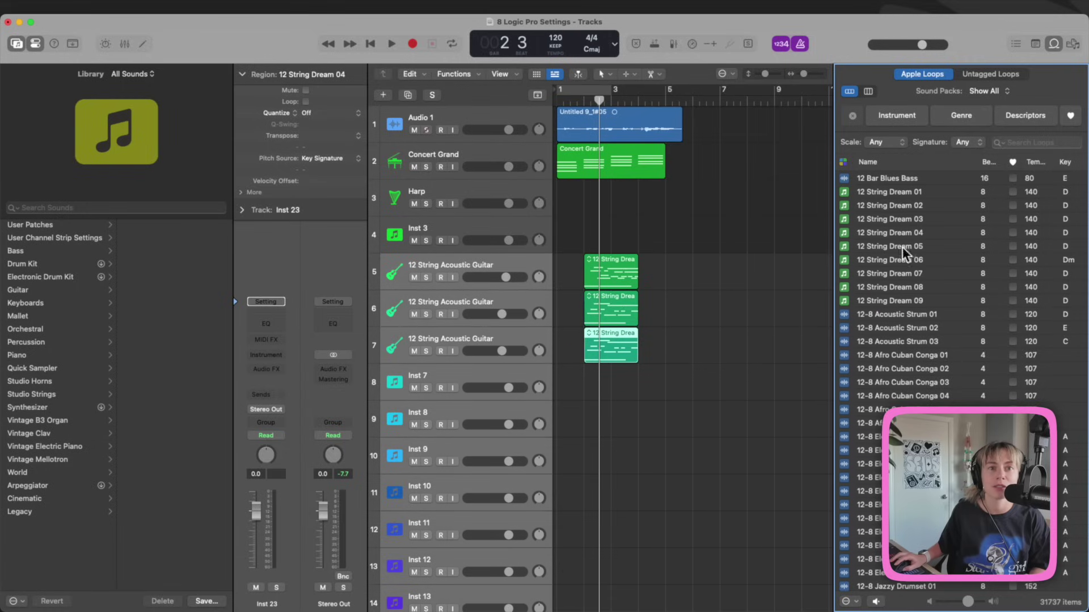
{"action": "left_click_drag", "start_coordinate": [903, 245], "coordinate": [592, 385]}
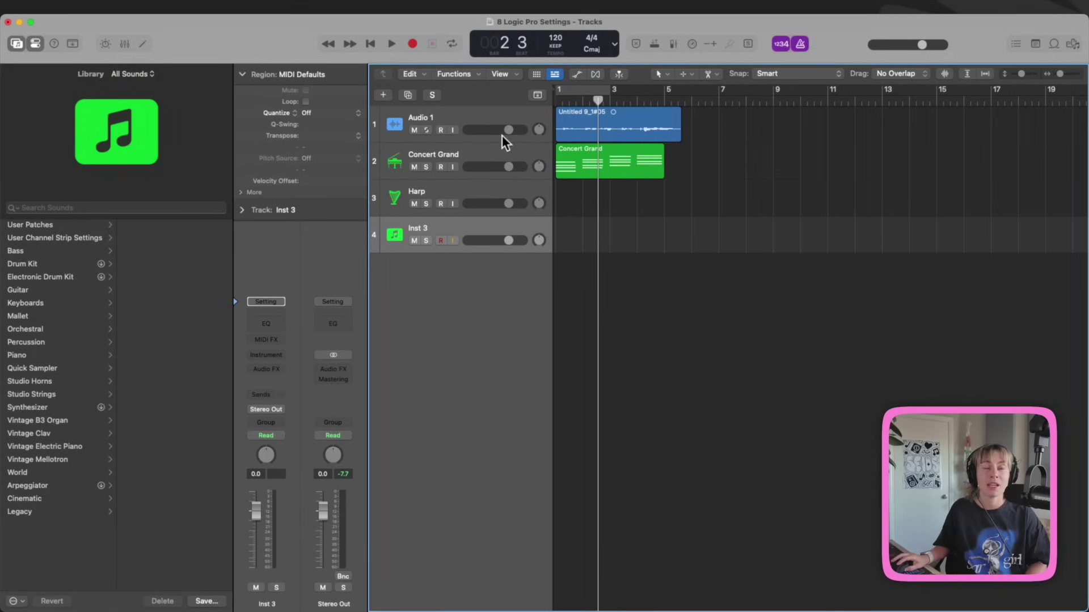
- Mute the Audio 1 track and play the project to bar 3
{"action": "left_click", "coordinate": [414, 130]}
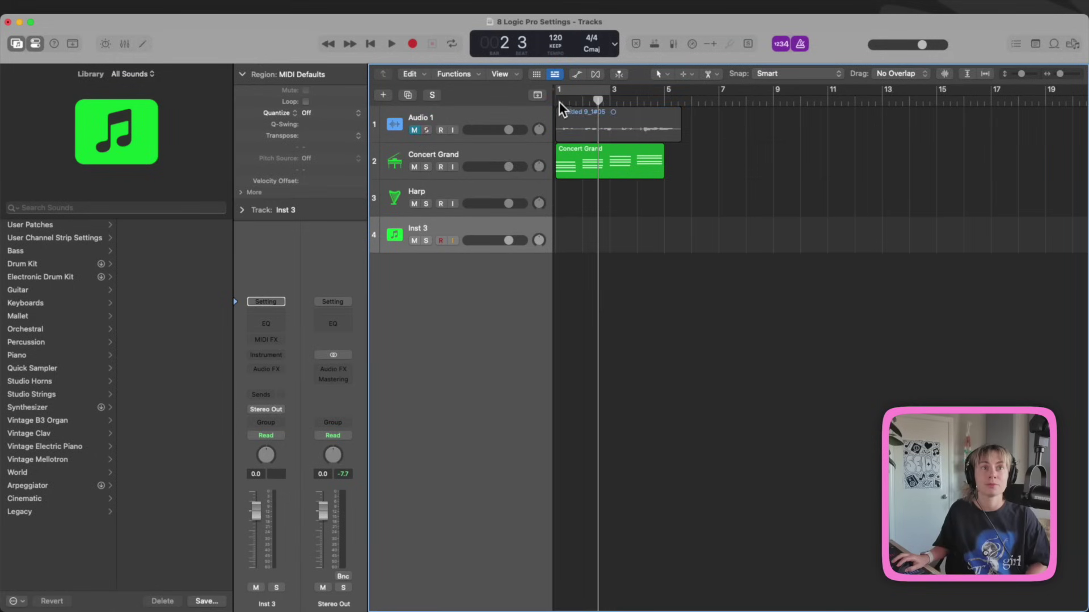
{"action": "left_click", "coordinate": [389, 43]}
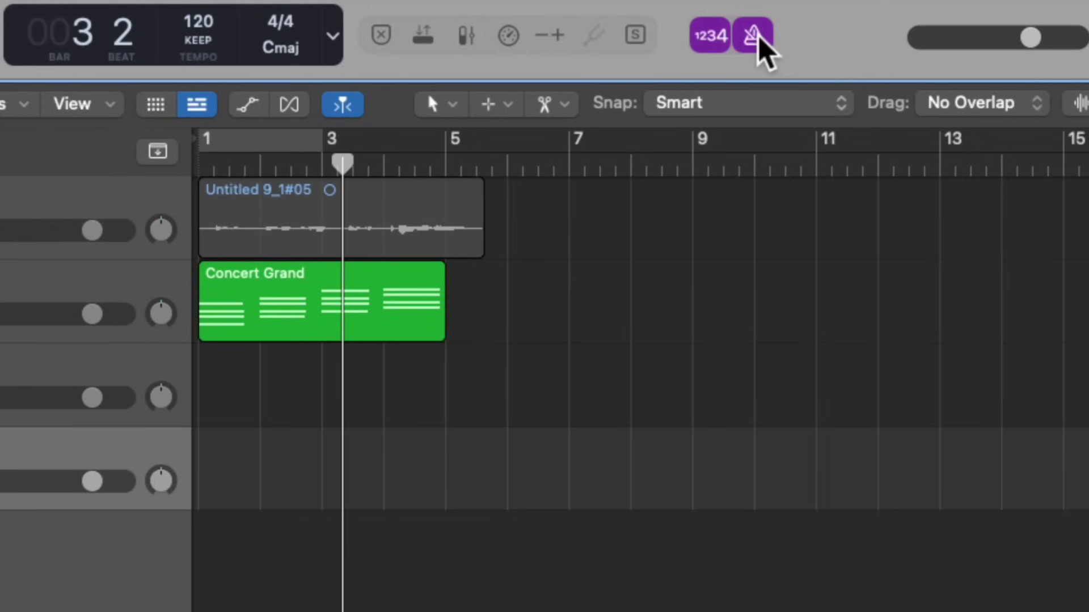
- Switch off the metronome's Simple Mode and Click While Playing, then select the Harp track
{"action": "right_click", "coordinate": [758, 39]}
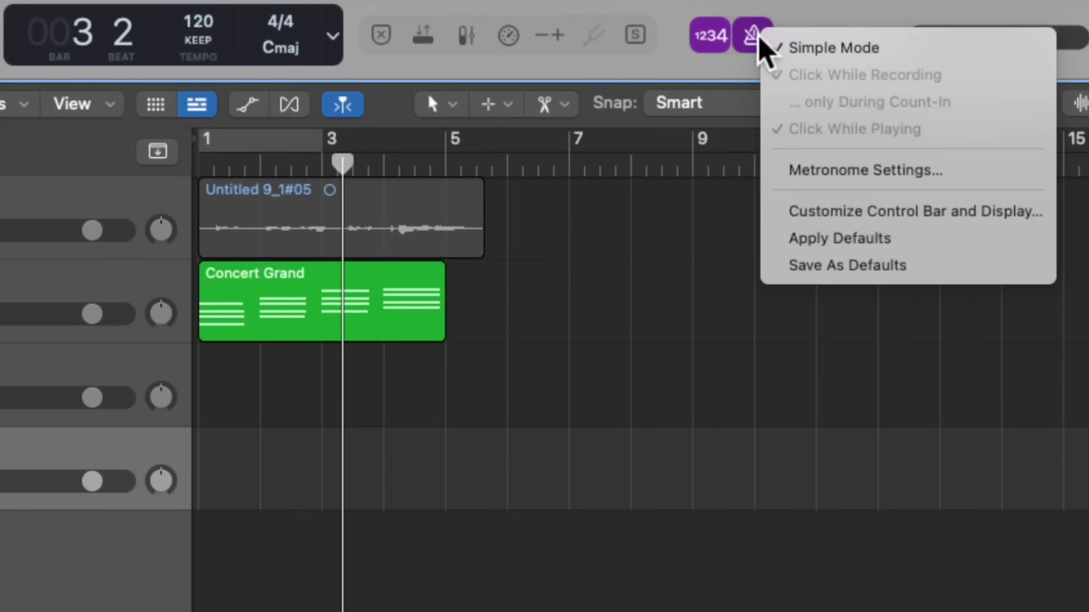
{"action": "left_click", "coordinate": [803, 47]}
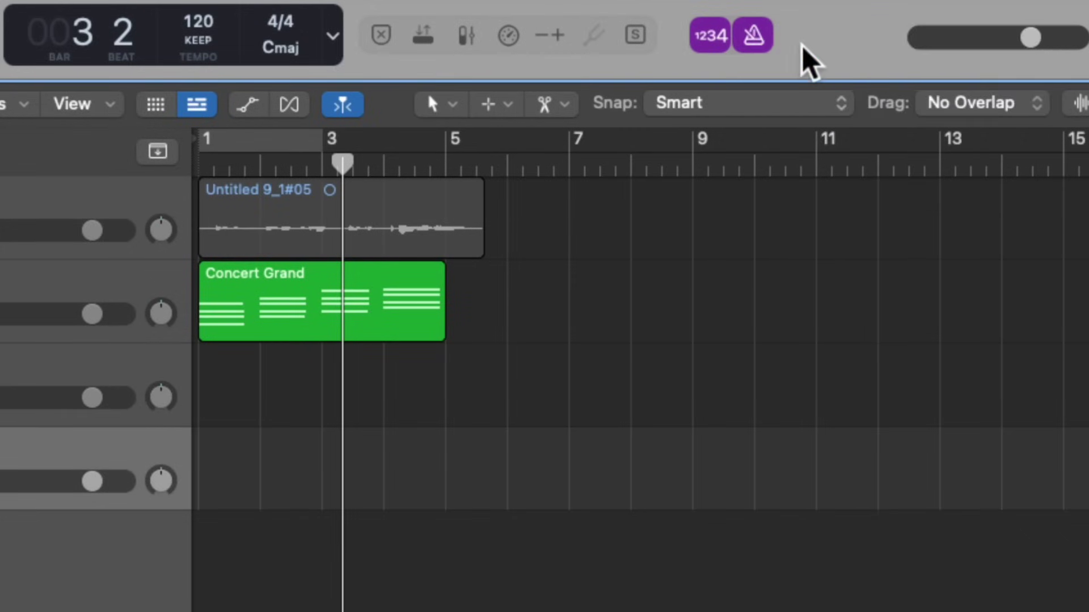
{"action": "right_click", "coordinate": [749, 36]}
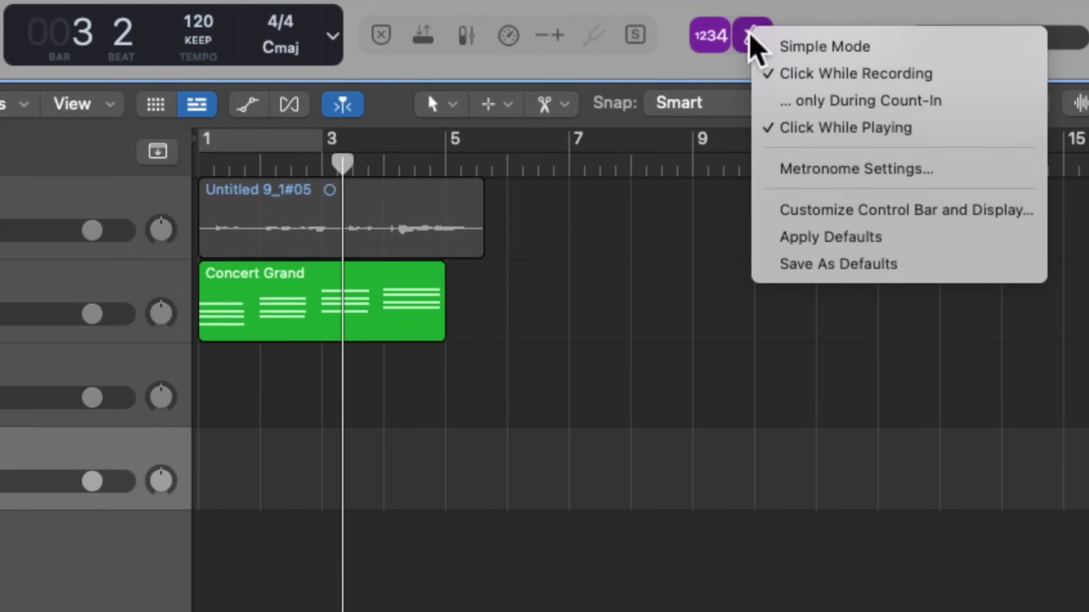
{"action": "left_click", "coordinate": [790, 132]}
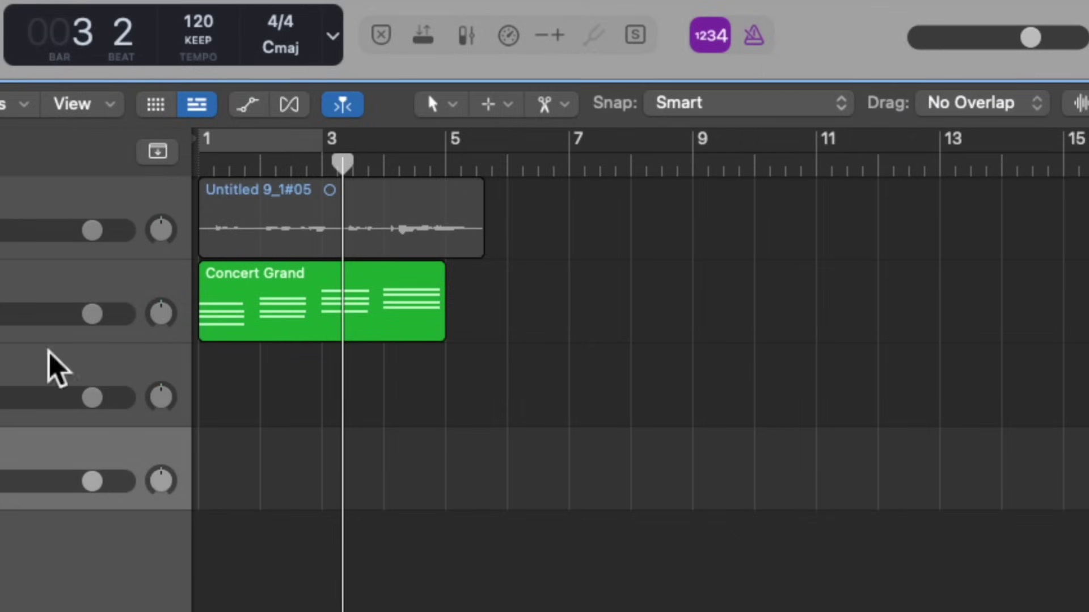
{"action": "left_click", "coordinate": [38, 373]}
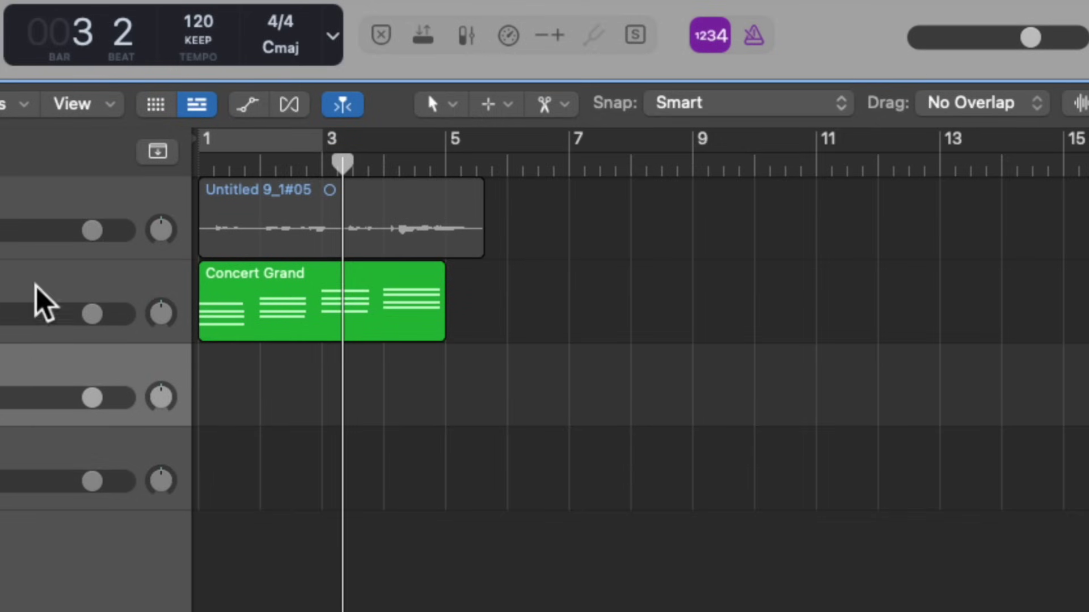
- Record a new Harp MIDI region starting from bar 1
{"action": "left_click_drag", "start_coordinate": [336, 171], "coordinate": [200, 212]}
{"action": "key", "text": "space"}
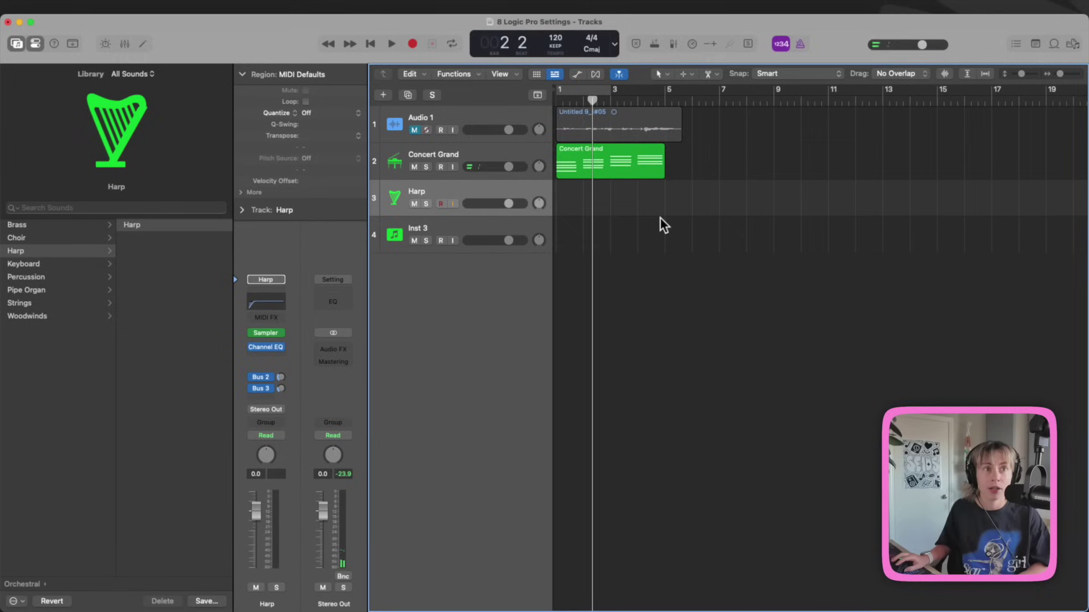
{"action": "key", "text": "Return"}
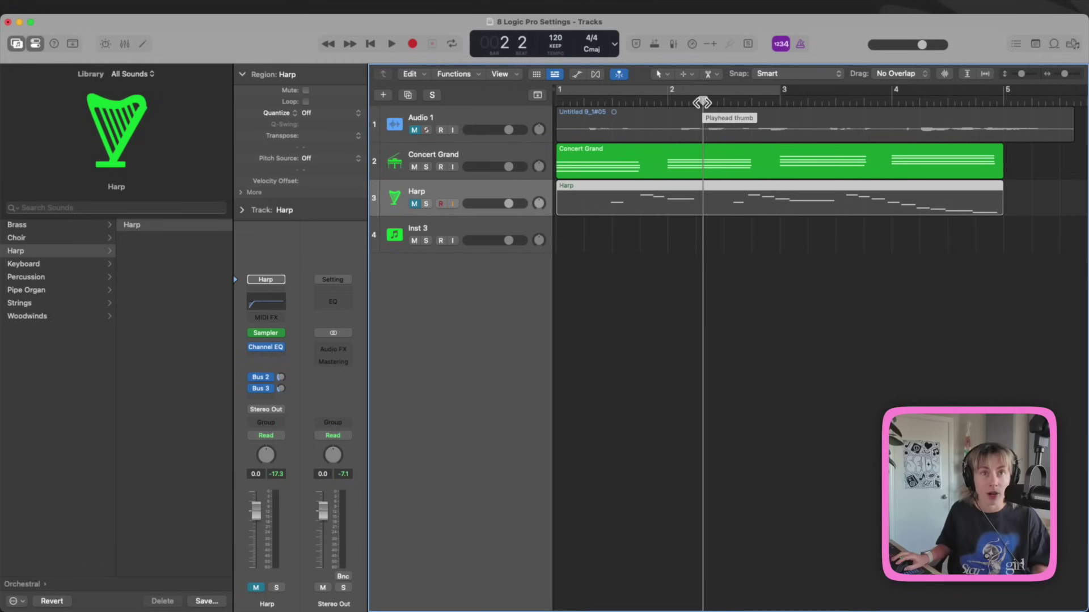
- Play back the newly recorded Harp region
{"action": "key", "text": "space"}
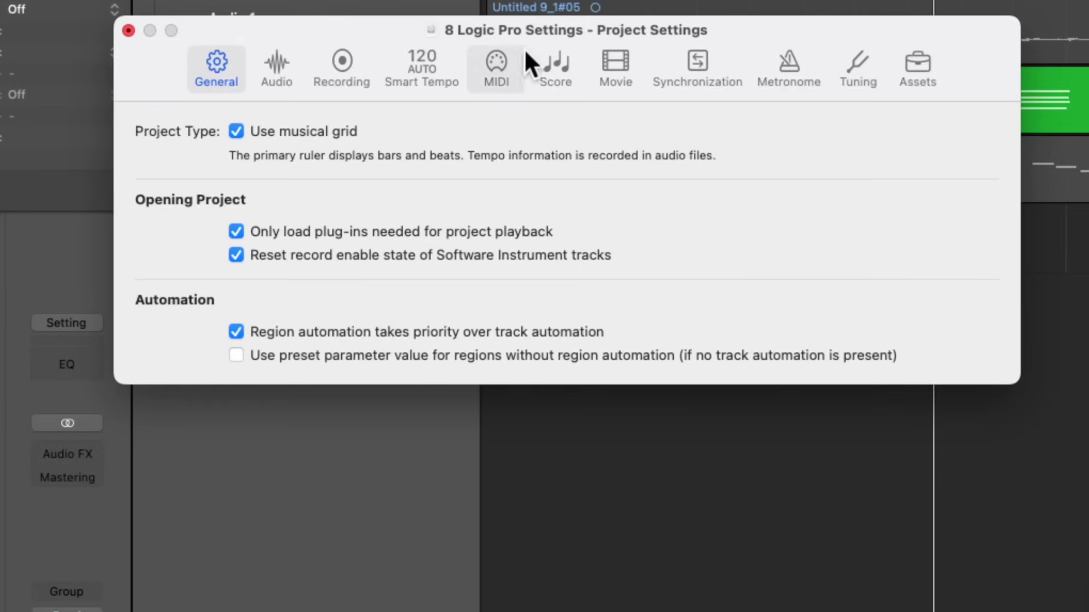
- Enable Notes chasing in the project's MIDI Chase settings
{"action": "left_click", "coordinate": [508, 57]}
{"action": "left_click", "coordinate": [593, 134]}
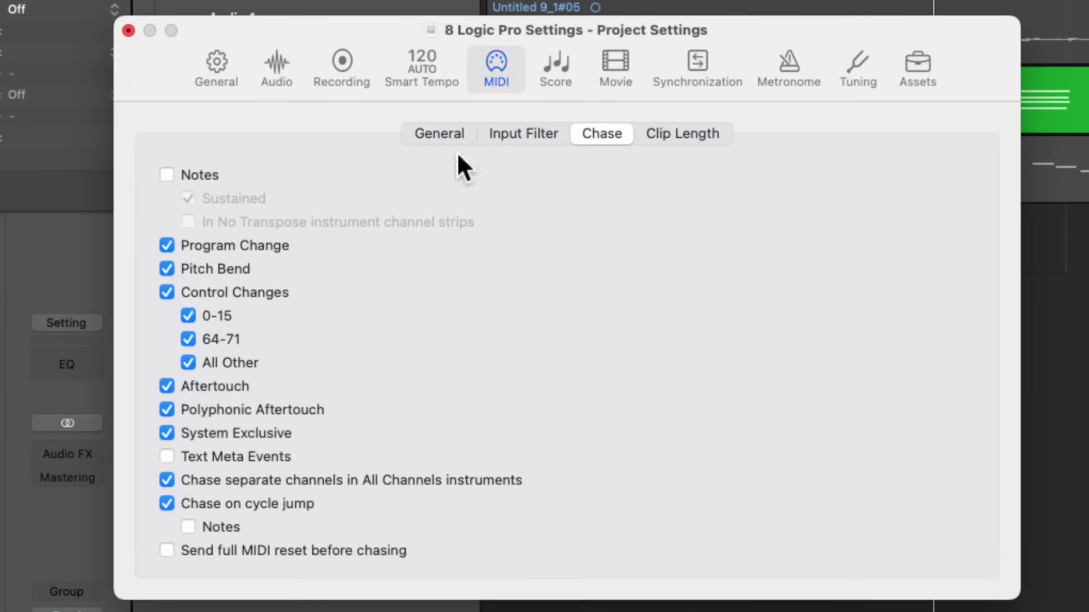
{"action": "left_click", "coordinate": [166, 175]}
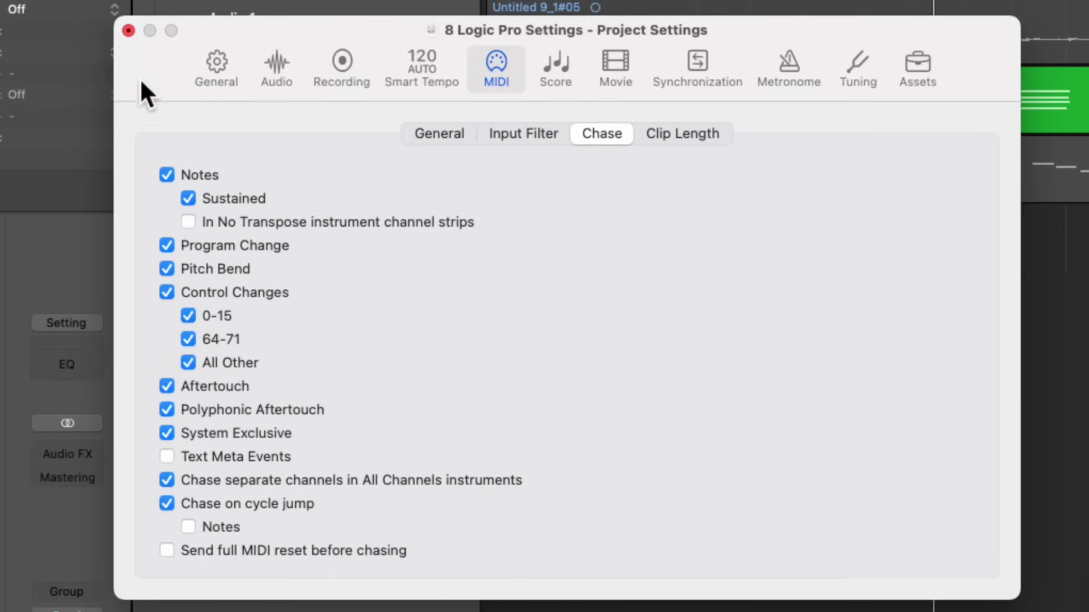
{"action": "left_click", "coordinate": [129, 30]}
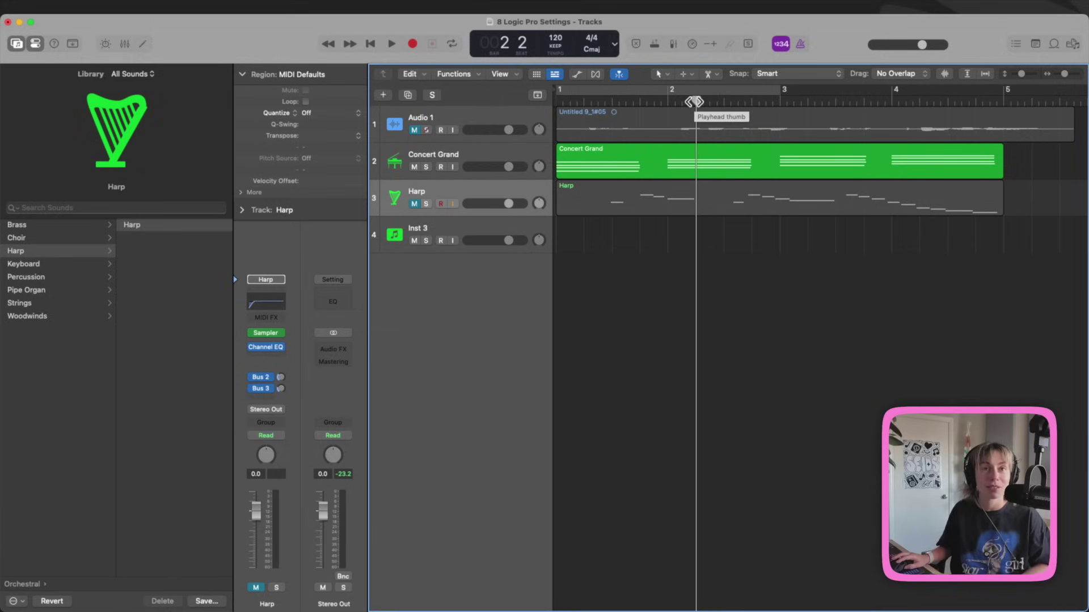
- Test note chasing by playing, stopping, and replaying from bar 1
{"action": "key", "text": "space"}
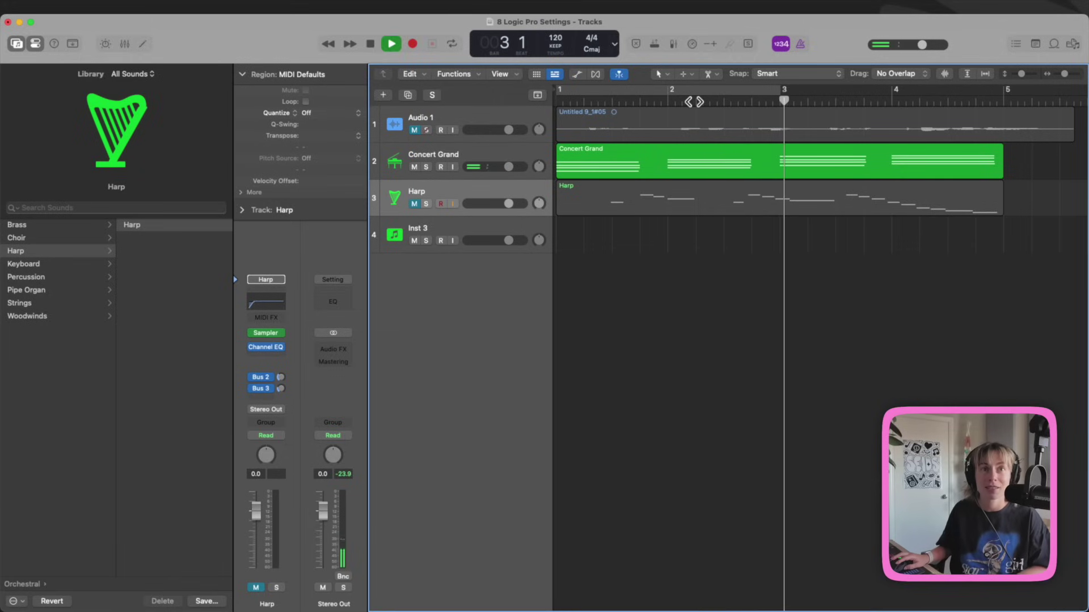
{"action": "key", "text": "space"}
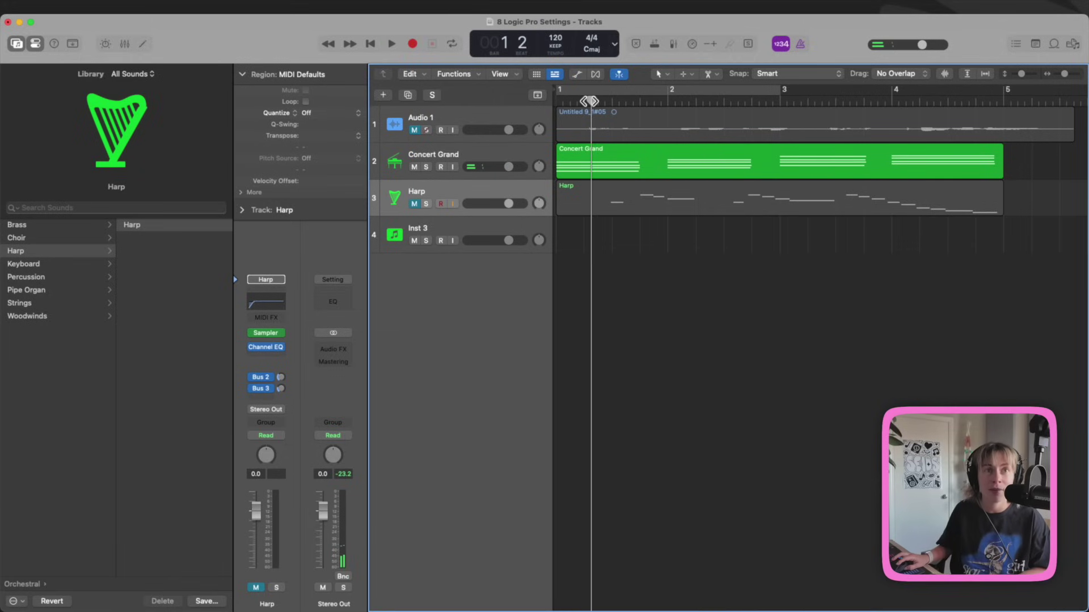
{"action": "key", "text": "space"}
{"action": "key", "text": "space"}
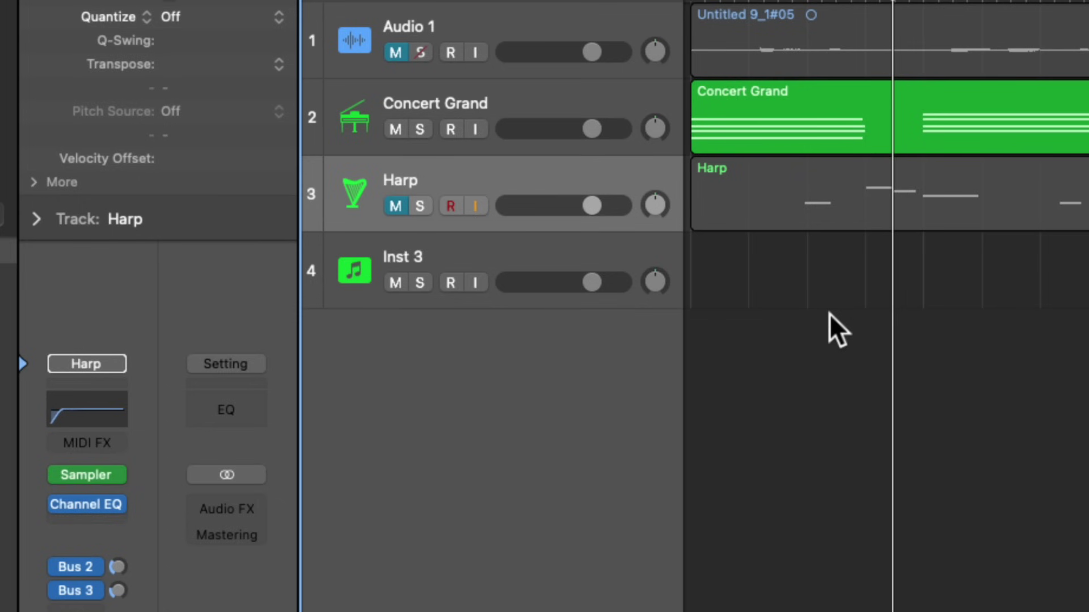
- Show Volume automation in Read mode on all four tracks, leaving Concert Grand's parameter unchanged
{"action": "key", "text": "a"}
{"action": "left_click", "coordinate": [583, 192]}
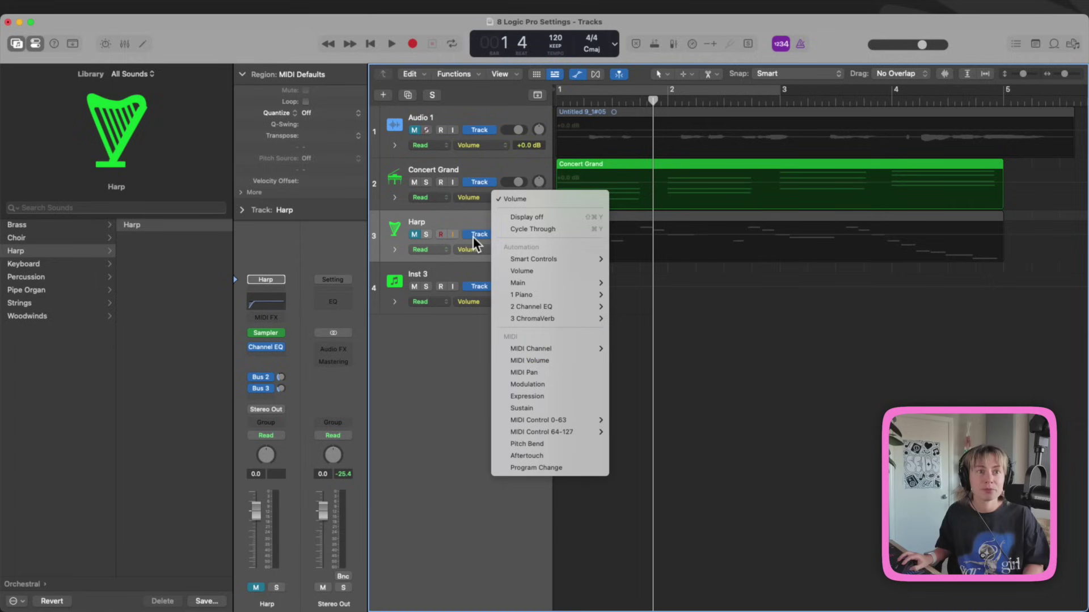
{"action": "left_click", "coordinate": [439, 436]}
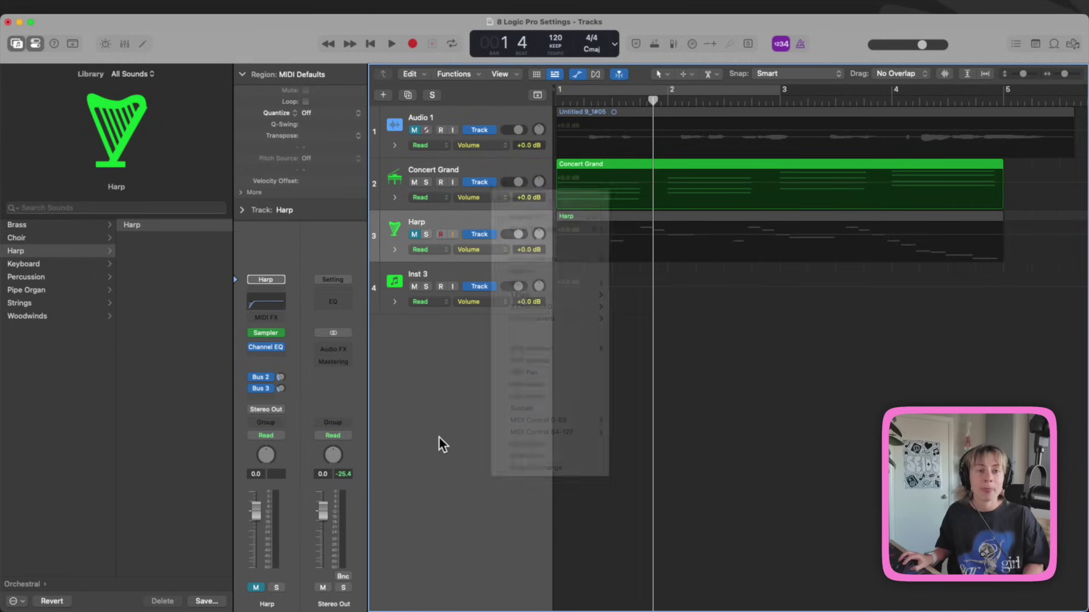
{"action": "left_click", "coordinate": [256, 3]}
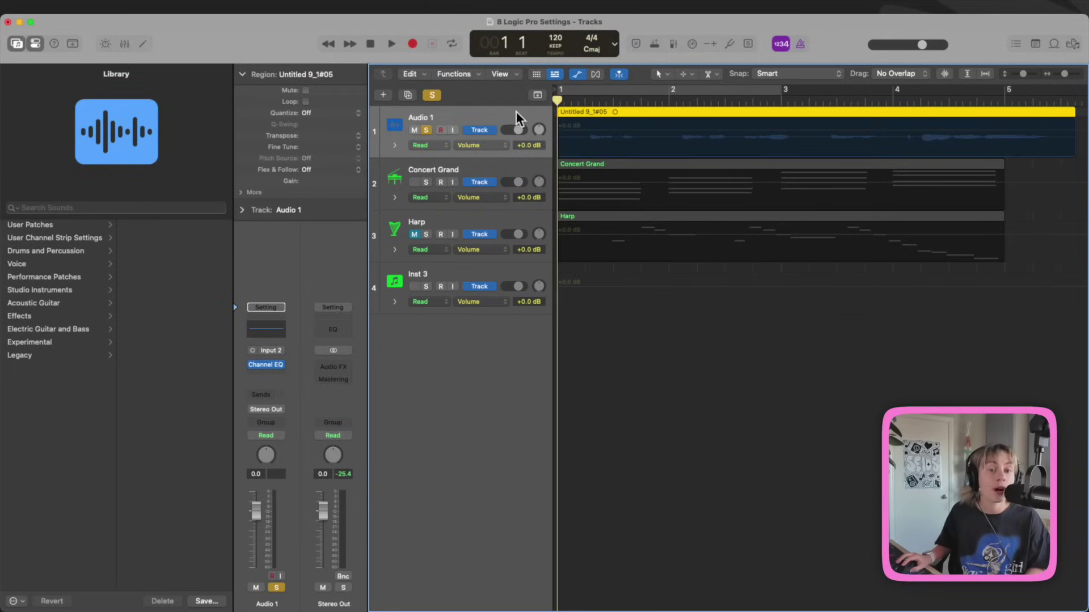
- Open a Channel EQ on Audio 1 and switch on its low cut band
{"action": "left_click", "coordinate": [267, 364]}
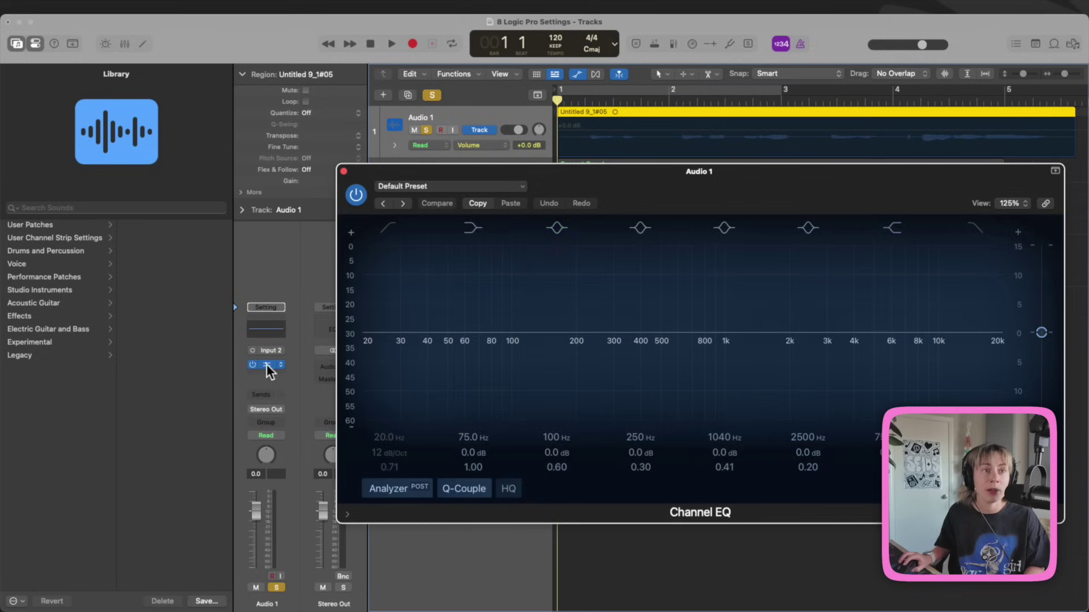
{"action": "left_click_drag", "start_coordinate": [587, 178], "coordinate": [653, 183]}
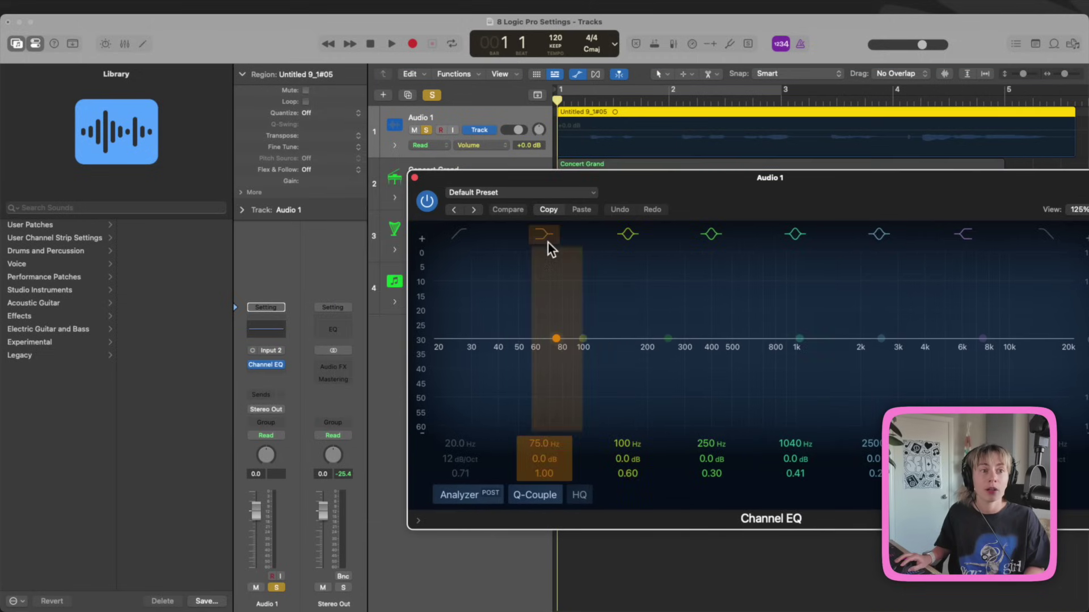
{"action": "left_click", "coordinate": [459, 234]}
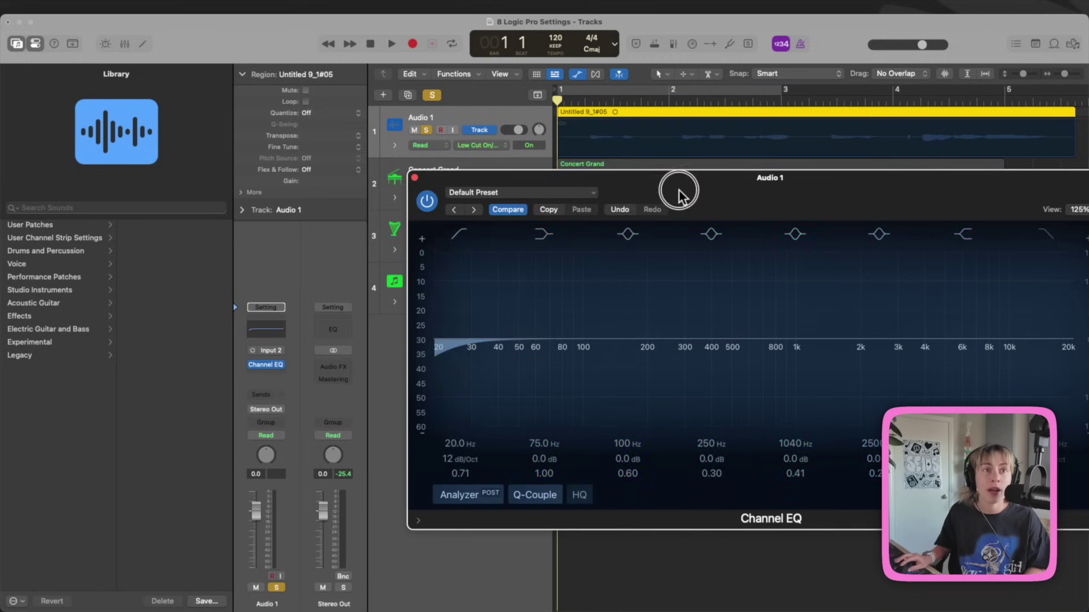
{"action": "left_click_drag", "start_coordinate": [669, 183], "coordinate": [636, 201]}
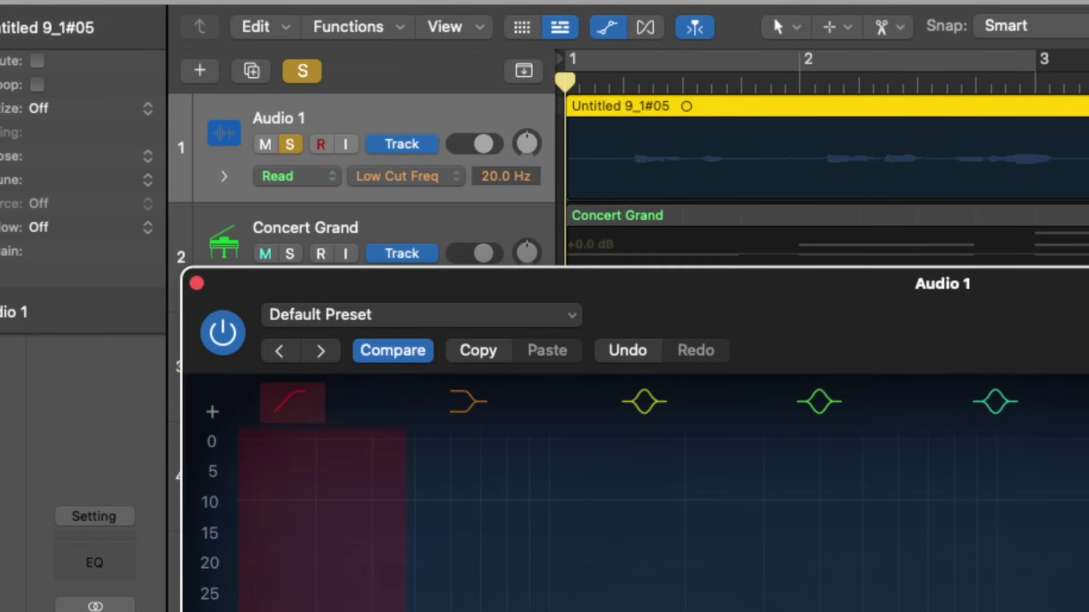
- Turn off Peak 1, then touch Peak 2 and the low cut so automation follows to Low Cut Slope
{"action": "left_click", "coordinate": [647, 402]}
{"action": "left_click", "coordinate": [737, 499]}
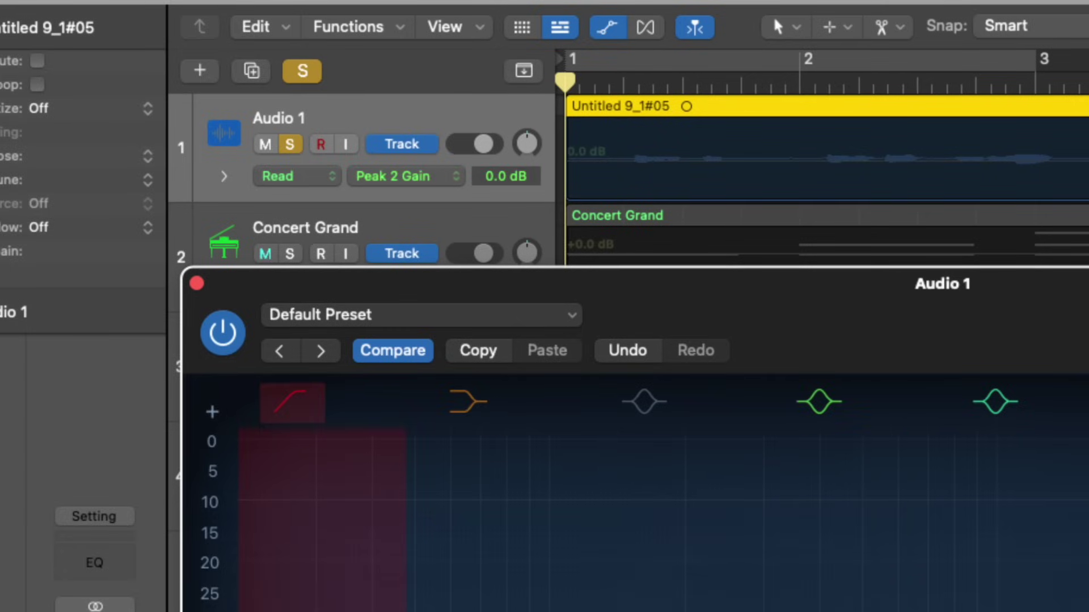
{"action": "left_click", "coordinate": [287, 563]}
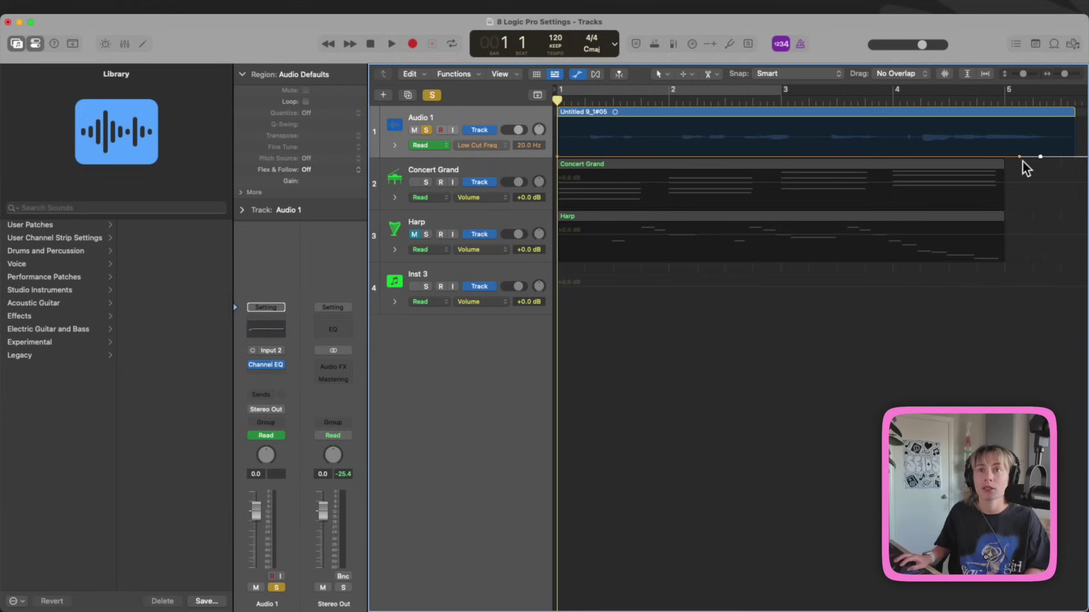
- Raise the first Low Cut Freq point to 11300 Hz and play the sweep from bar 1
{"action": "left_click_drag", "start_coordinate": [558, 157], "coordinate": [559, 121]}
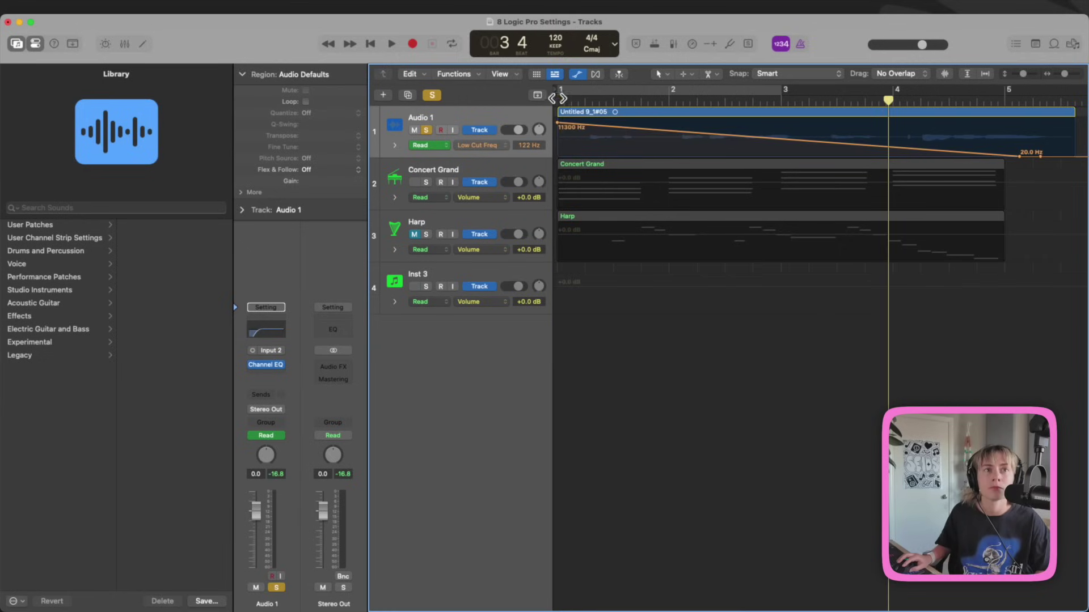
{"action": "left_click", "coordinate": [556, 100]}
{"action": "key", "text": "space"}
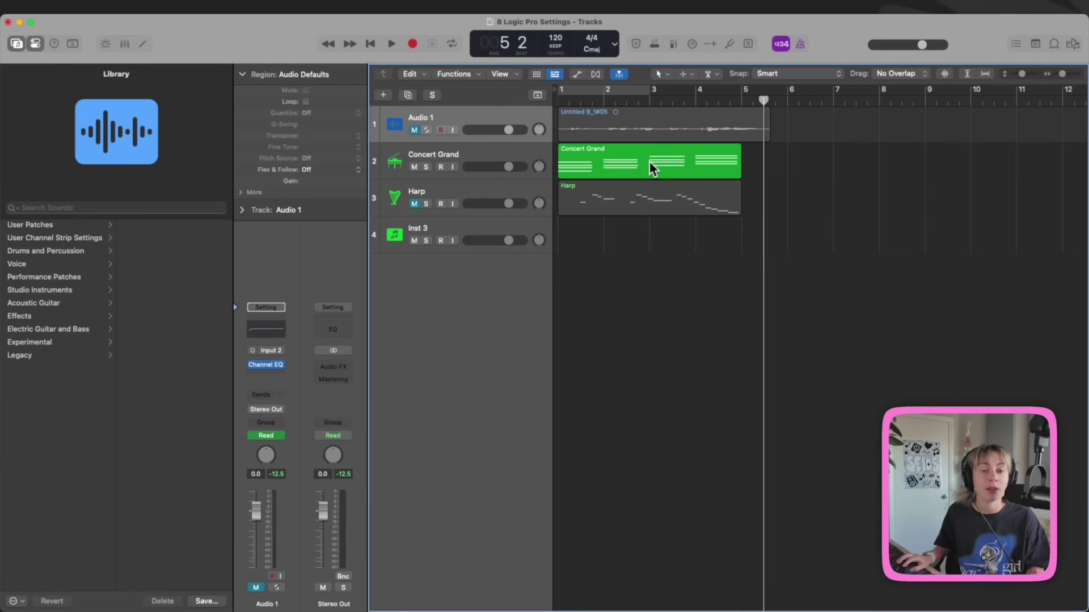
- Open the Concert Grand region in an enlarged Piano Roll with pitch and velocity note labels
{"action": "left_click", "coordinate": [649, 161]}
{"action": "double_click", "coordinate": [649, 161]}
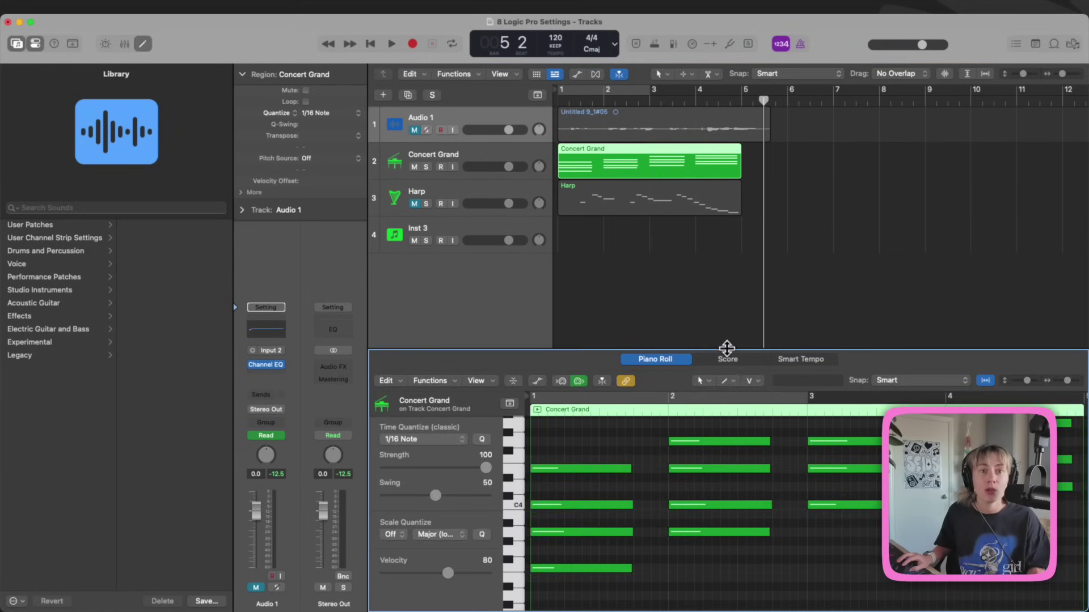
{"action": "left_click_drag", "start_coordinate": [723, 352], "coordinate": [675, 226]}
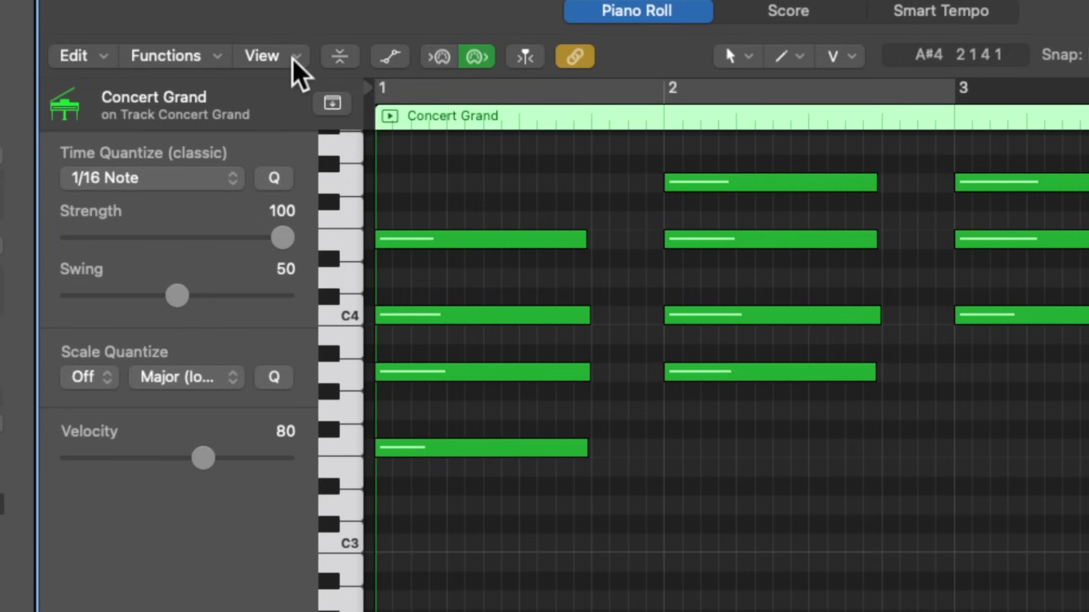
{"action": "left_click", "coordinate": [488, 261]}
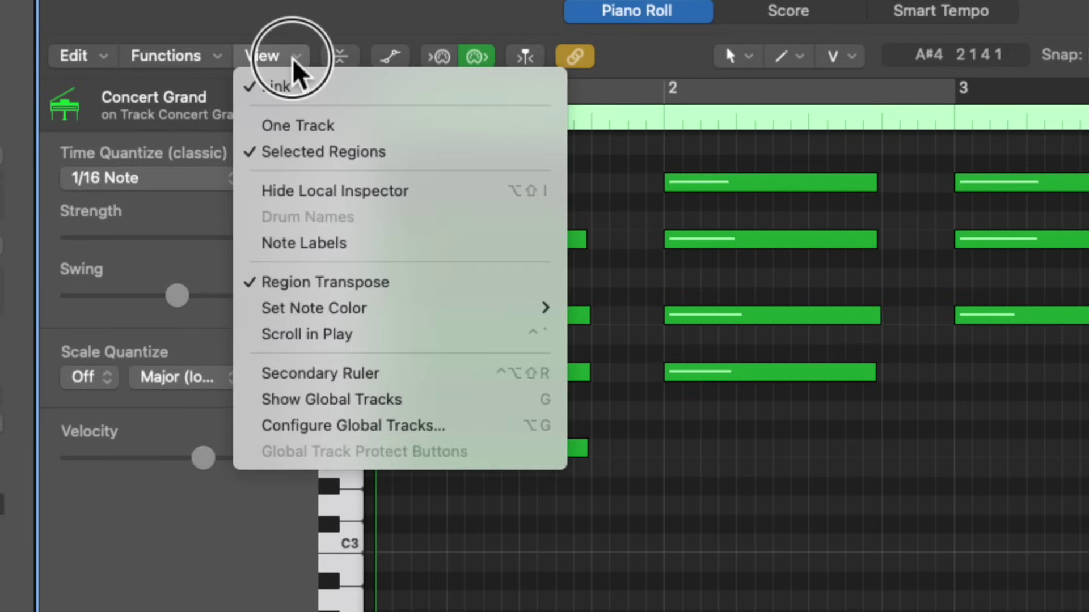
{"action": "left_click", "coordinate": [336, 244]}
{"action": "scroll", "coordinate": [624, 267], "scroll_direction": "up", "scroll_amount": 5}
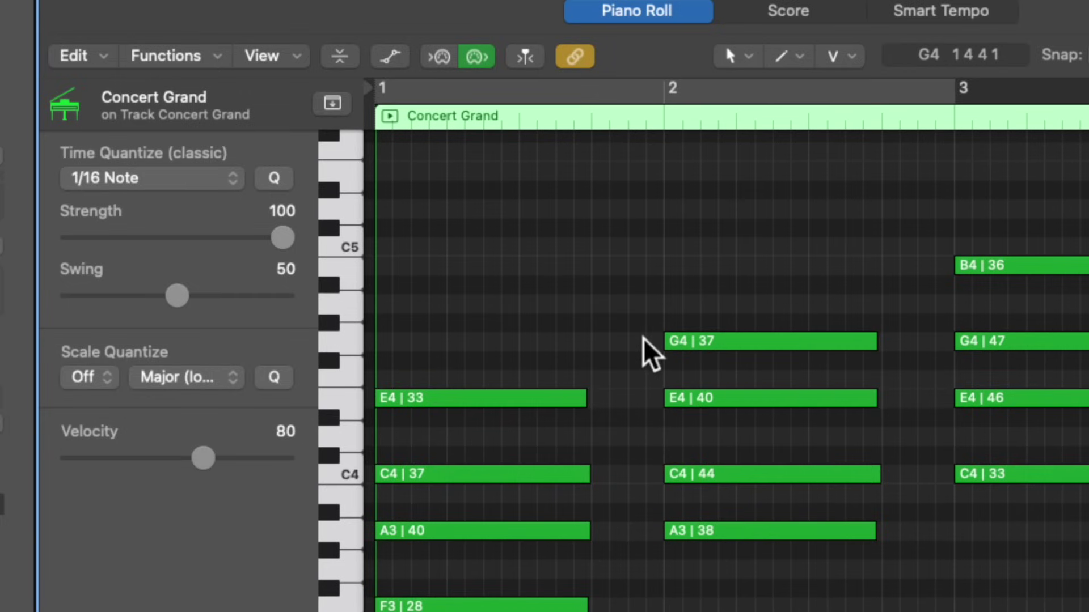
- Move the G4 | 37 note down and back up an octave, then select bar 2's A3, C4, E4 notes
{"action": "left_click", "coordinate": [739, 343]}
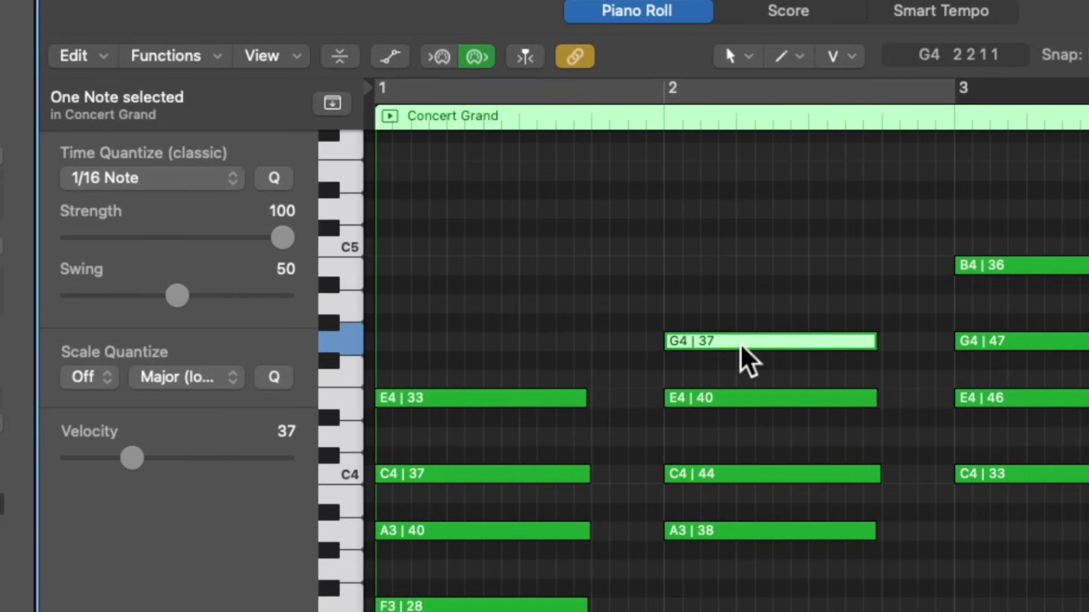
{"action": "key", "text": "alt+shift+Down"}
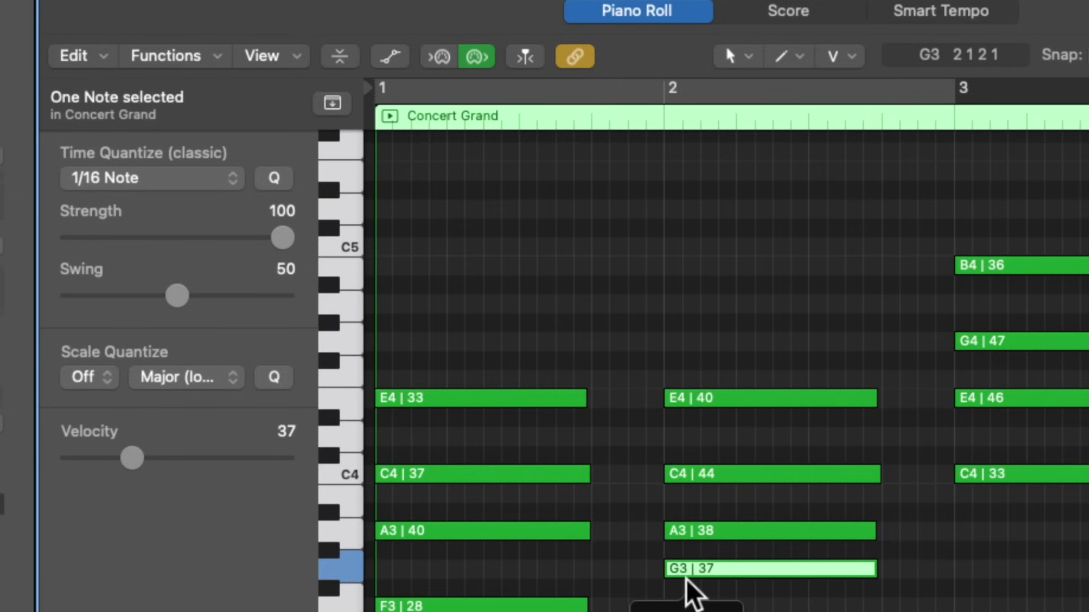
{"action": "key", "text": "alt+shift+Up"}
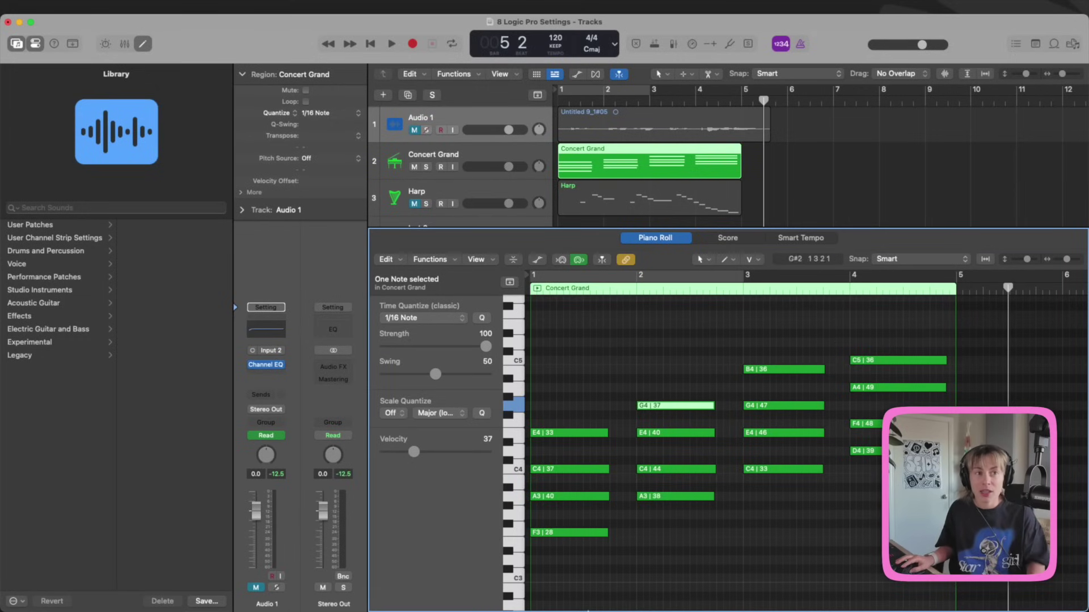
{"action": "left_click_drag", "start_coordinate": [662, 535], "coordinate": [653, 393]}
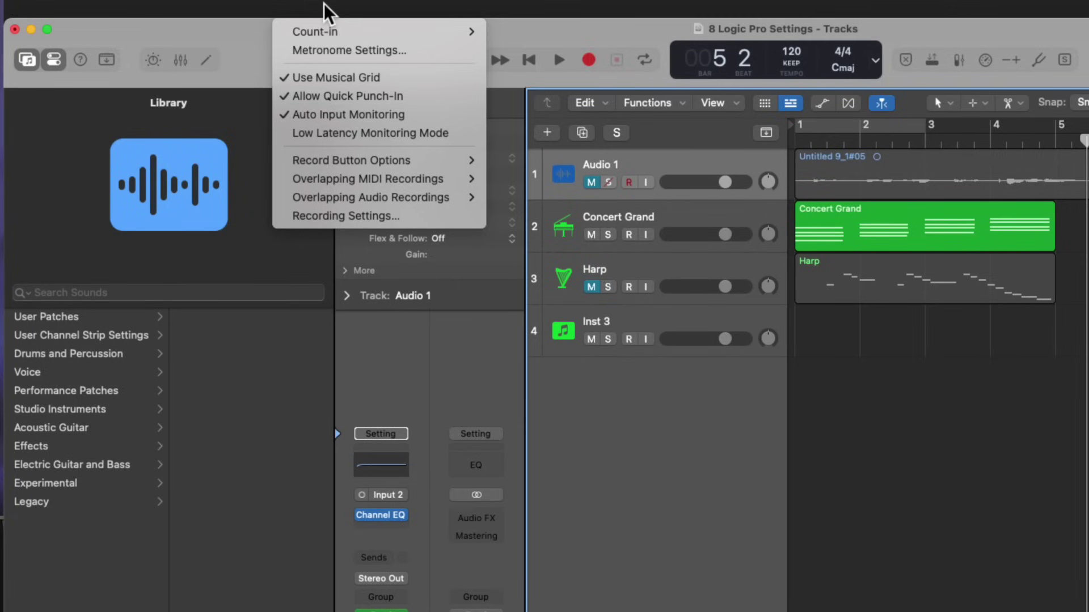
- Set overlapping cycle MIDI recordings to Cycle On: Create Take Folder
{"action": "mouse_move", "coordinate": [383, 183]}
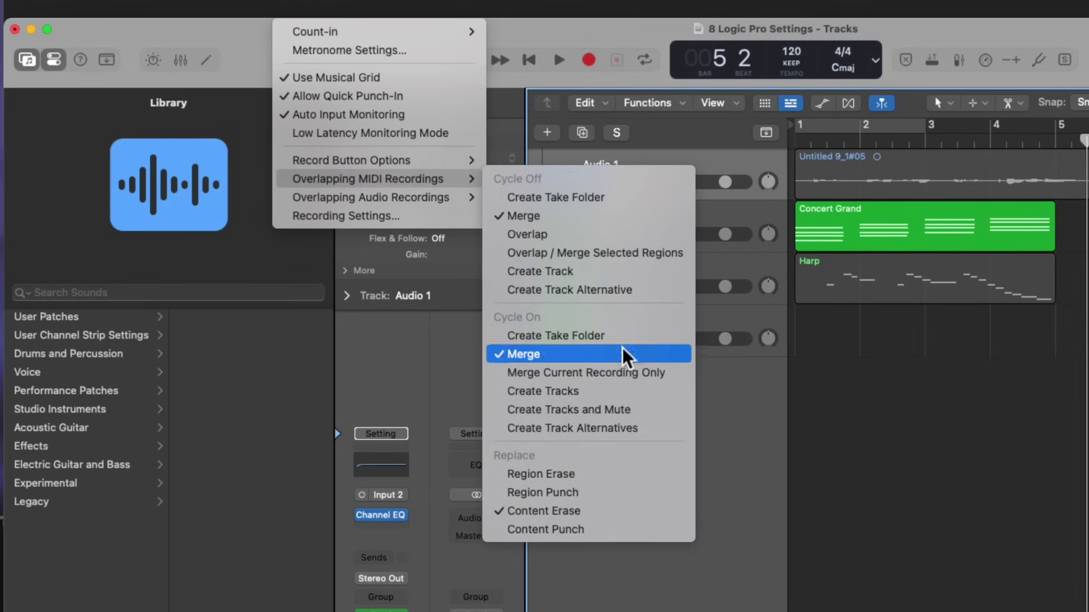
{"action": "left_click", "coordinate": [593, 332]}
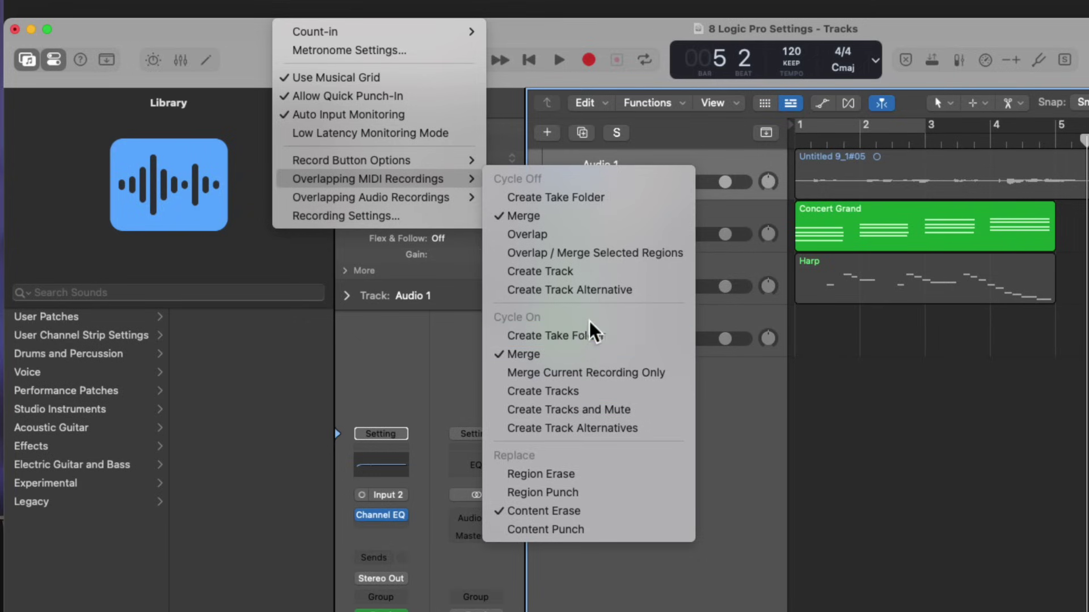
{"action": "left_click", "coordinate": [853, 126]}
{"action": "left_click", "coordinate": [933, 356]}
- Turn on a cycle over bars 1–3 and arm Concert Grand for recording
{"action": "left_click", "coordinate": [845, 128]}
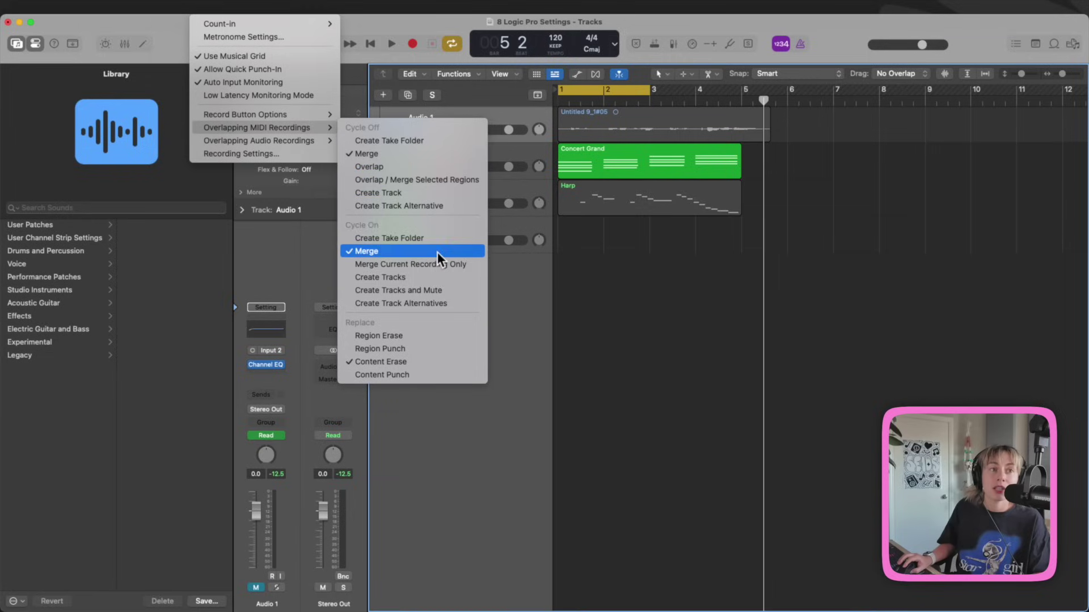
{"action": "left_click", "coordinate": [437, 252]}
{"action": "left_click", "coordinate": [684, 363]}
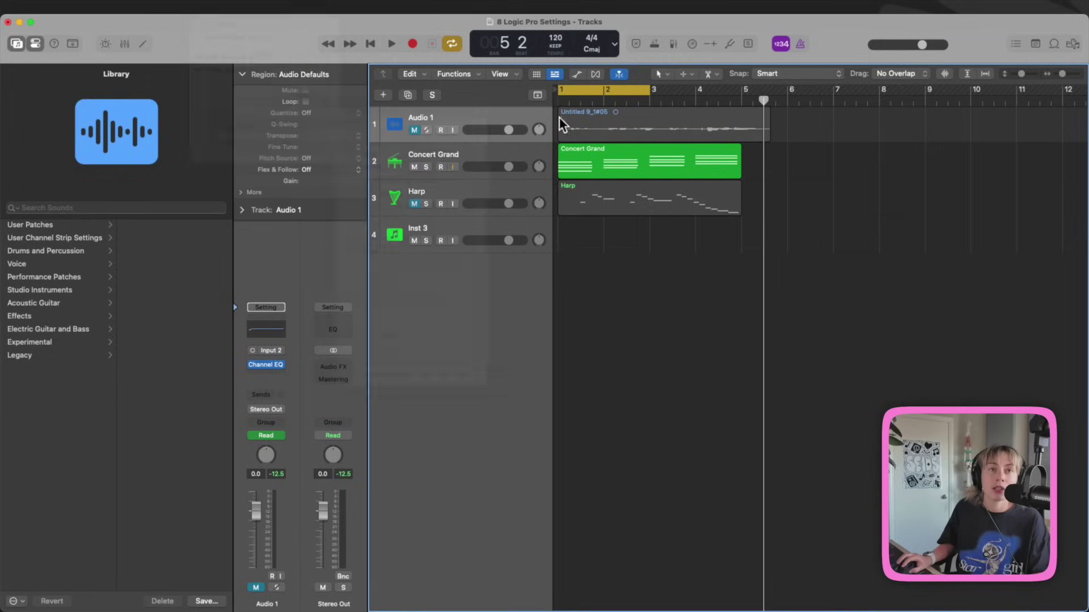
{"action": "left_click", "coordinate": [621, 165]}
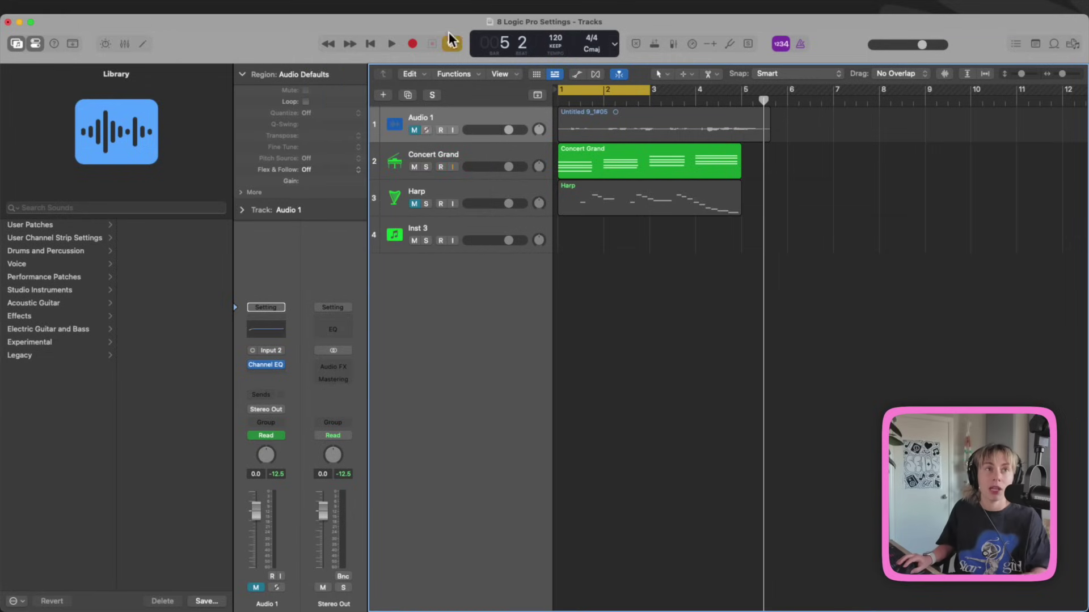
- Cycle-record over bars 1–3, then stop the recording
{"action": "left_click", "coordinate": [412, 44]}
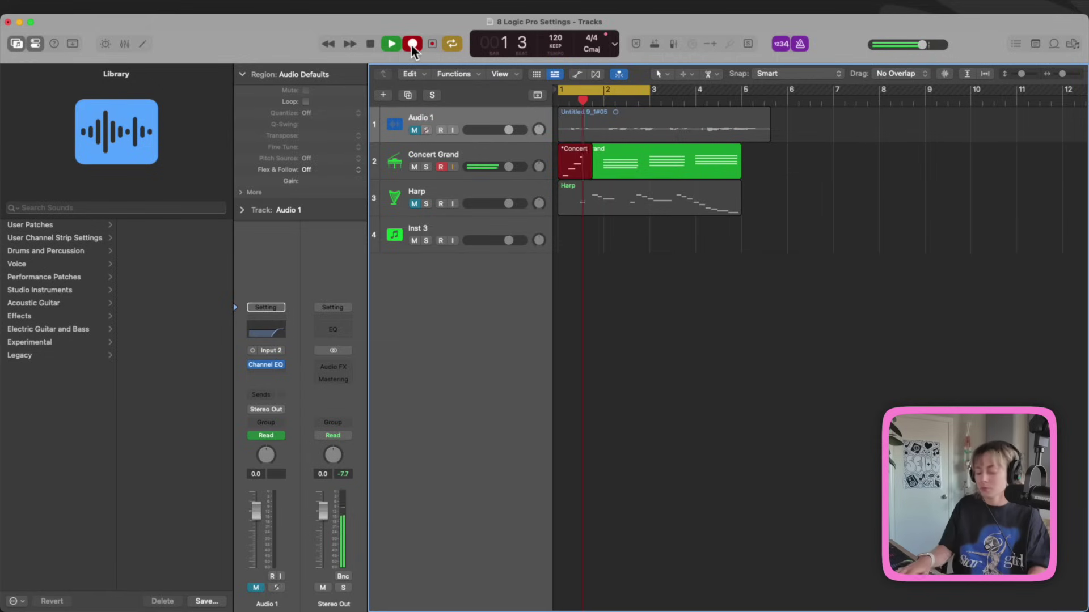
{"action": "key", "text": "space"}
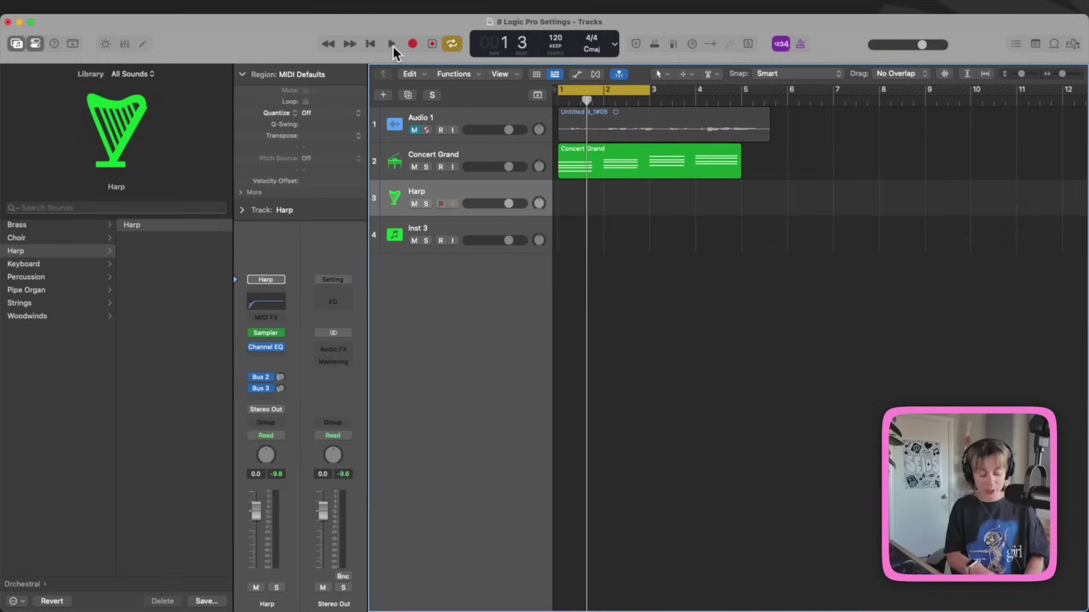
- Capture the played takes into a Harp take folder and make Harp.2 the active take
{"action": "key", "text": "shift+r"}
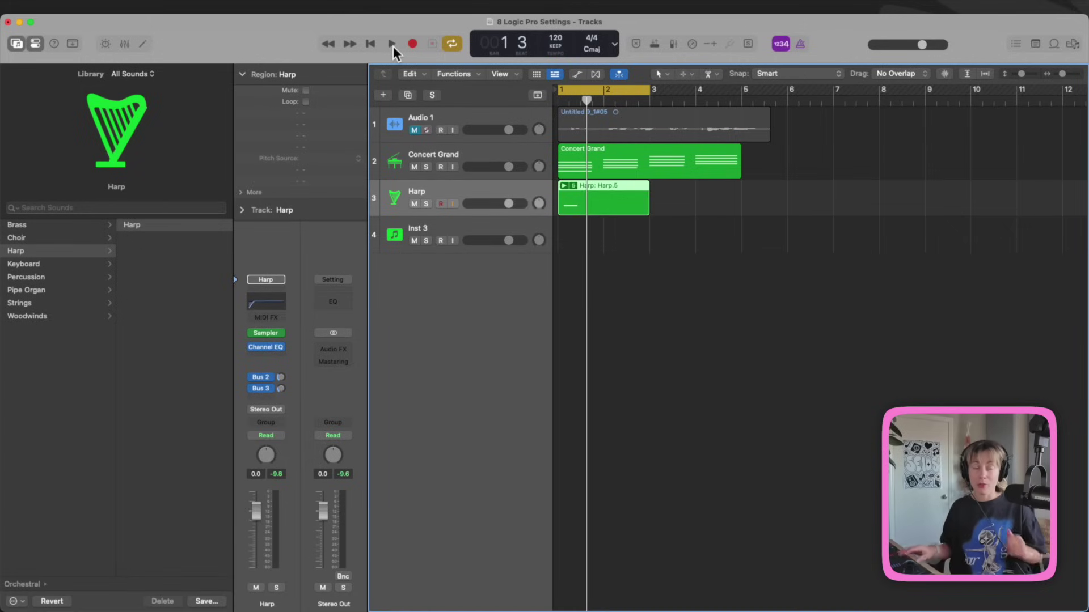
{"action": "left_click", "coordinate": [564, 186]}
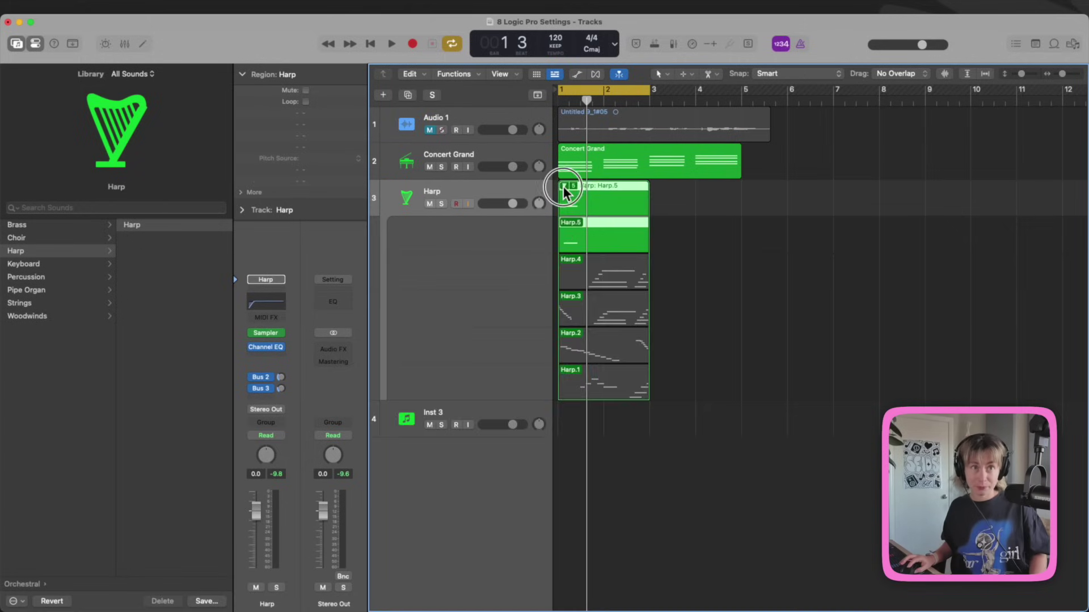
{"action": "left_click", "coordinate": [618, 347]}
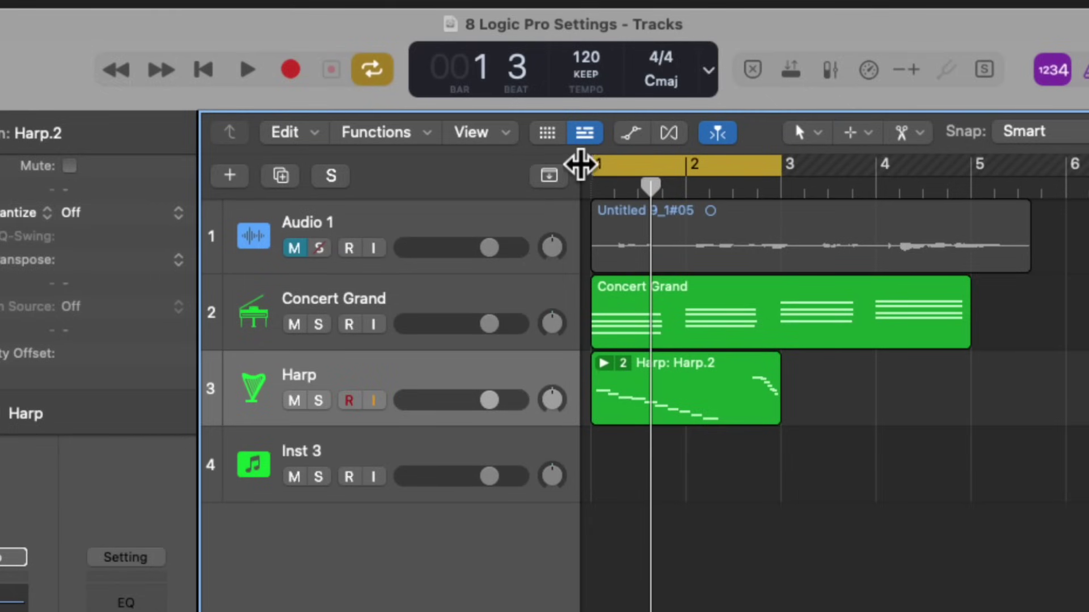
- Drag the project start left to add a bar 0 of pre-roll before bar 1
{"action": "left_click_drag", "start_coordinate": [592, 166], "coordinate": [501, 170]}
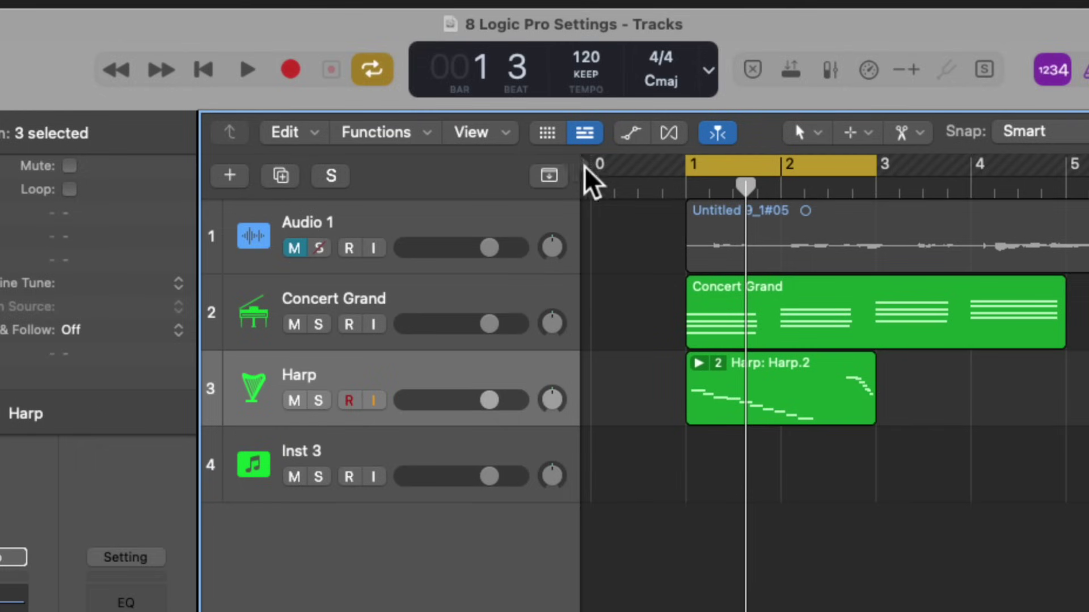